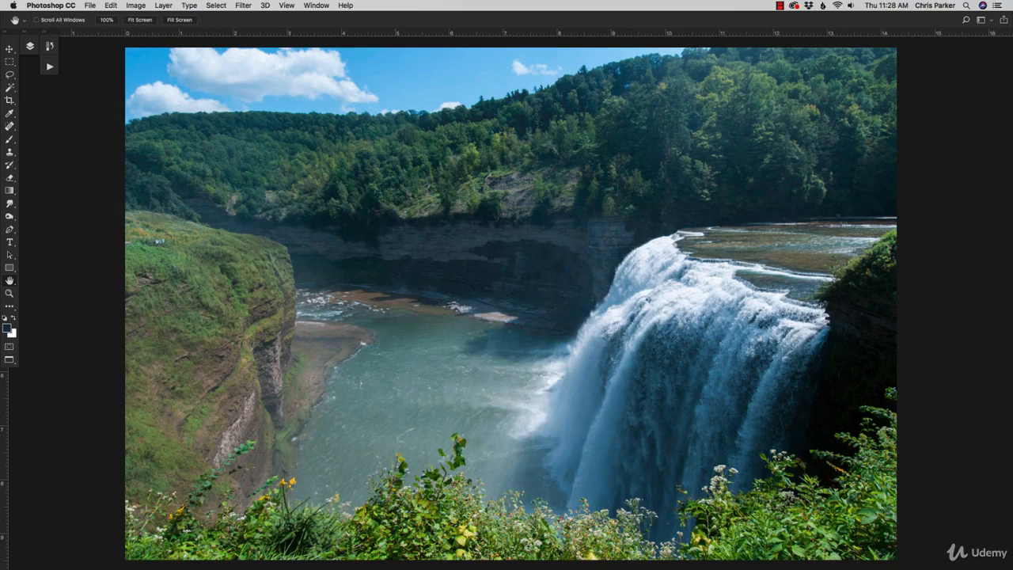
Step: Switch to Bridge, select 300_9056.NEF, enlarge the thumbnails to compare it with 001.jpg, and return to Photoshop
key(super+Tab)
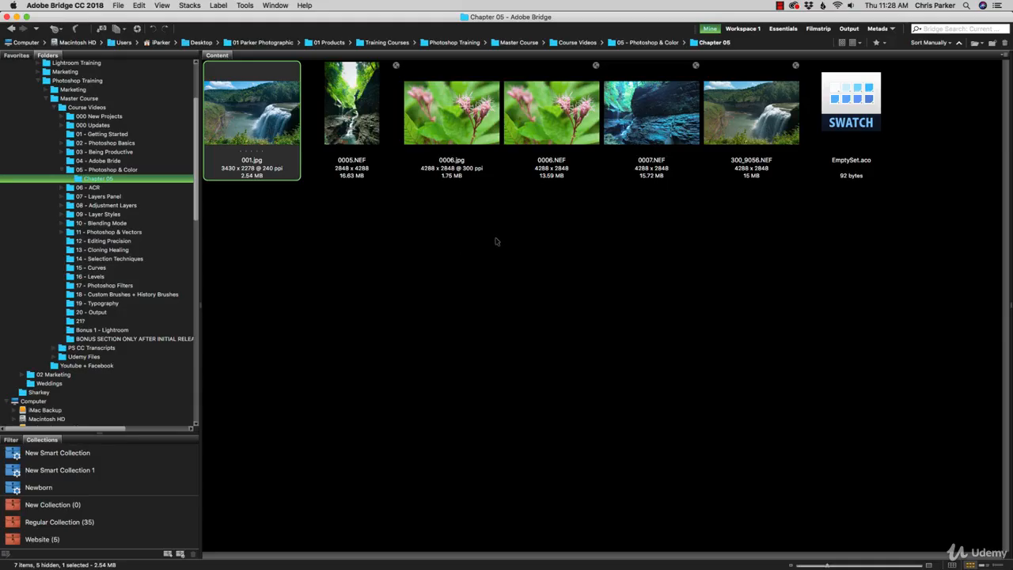
click(740, 137)
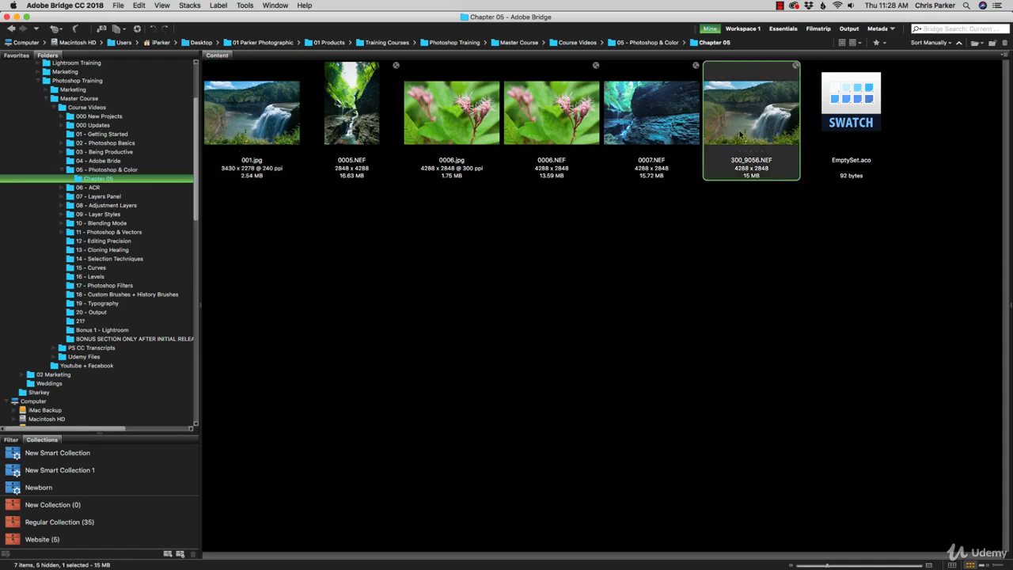
click(877, 566)
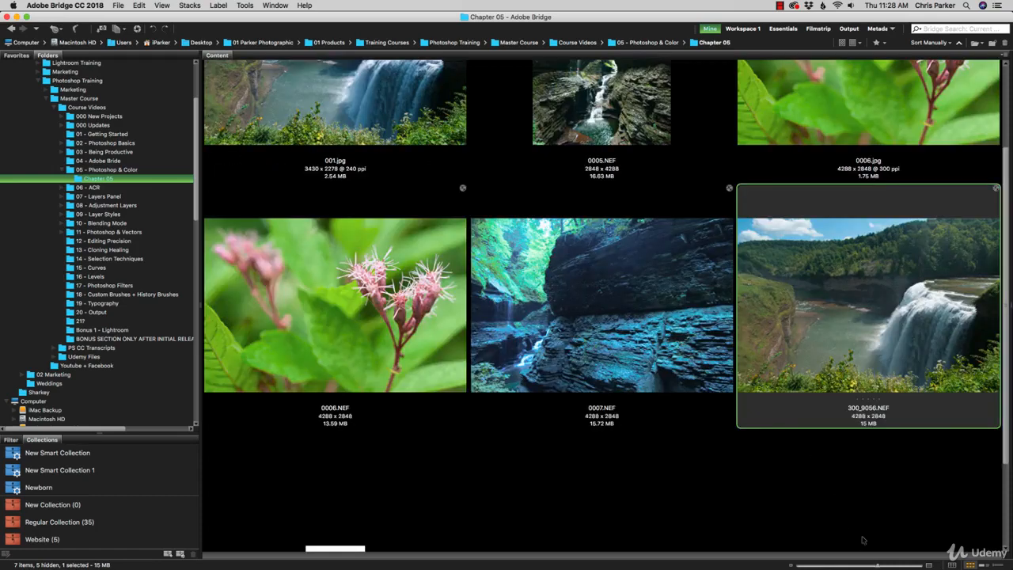
scroll(838, 382, up, 3)
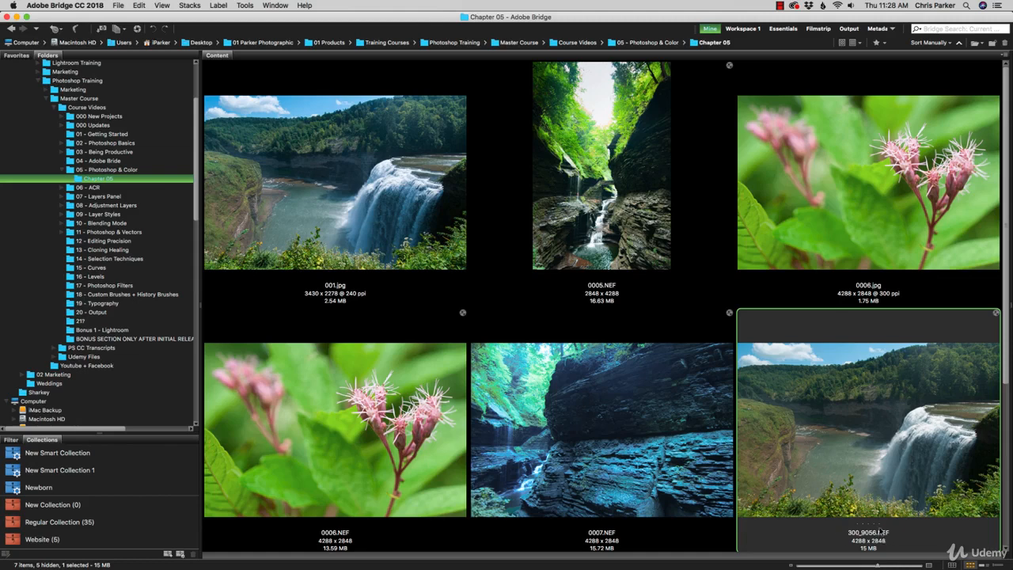
click(238, 548)
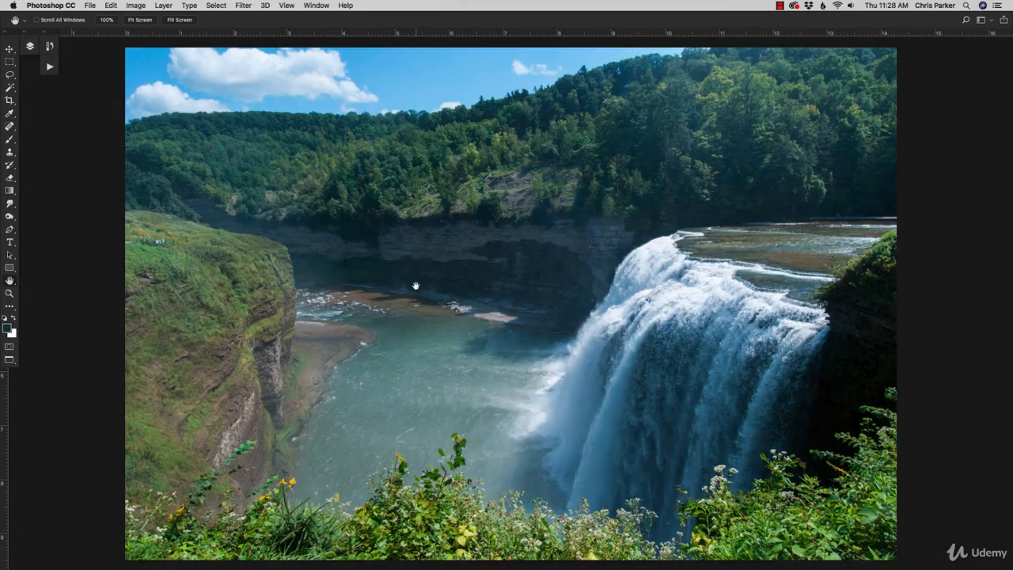
Step: Open the Color Balance adjustment for the waterfall photo and go through its three color level fields
key(v)
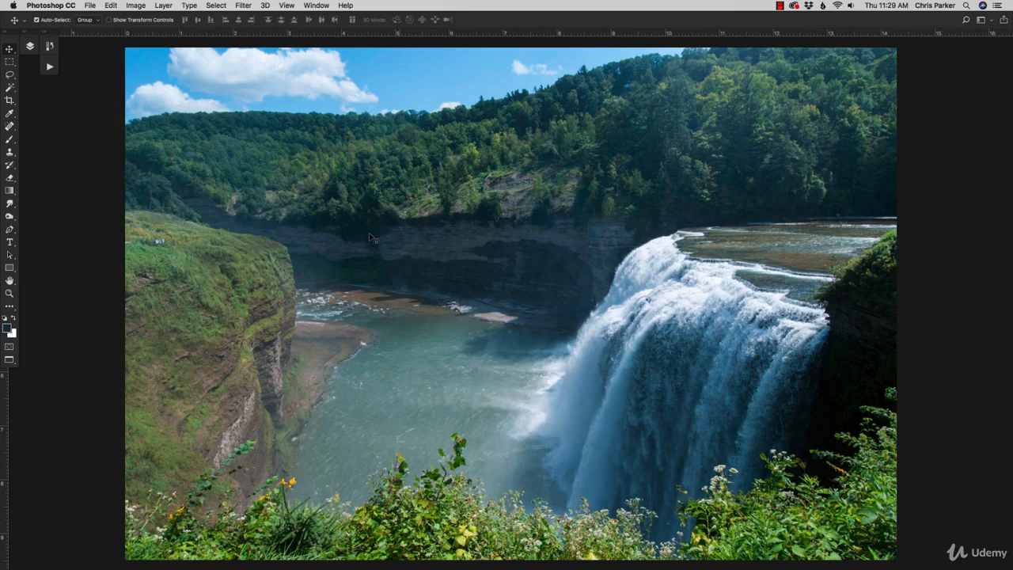
click(134, 4)
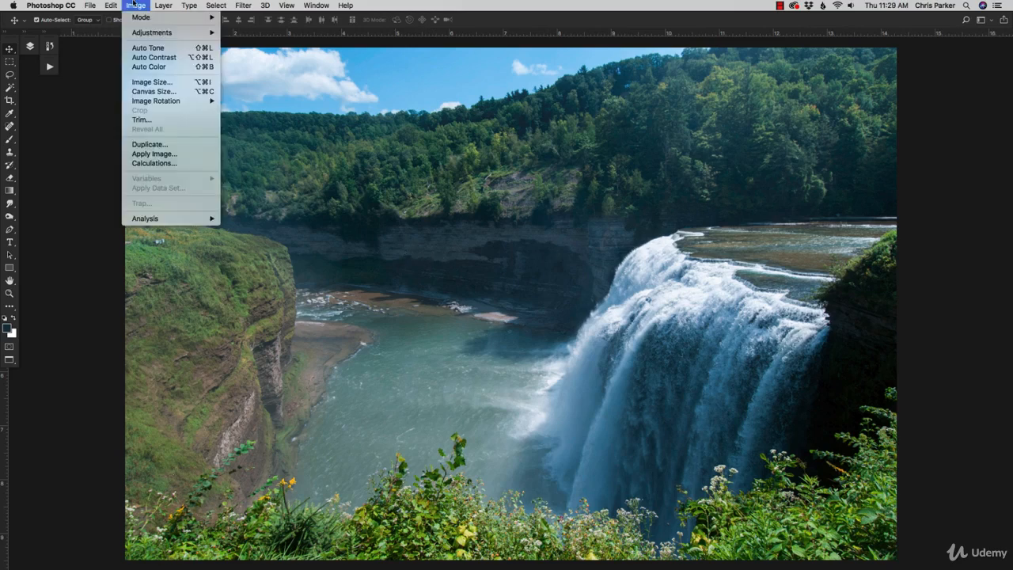
mouse_move(178, 32)
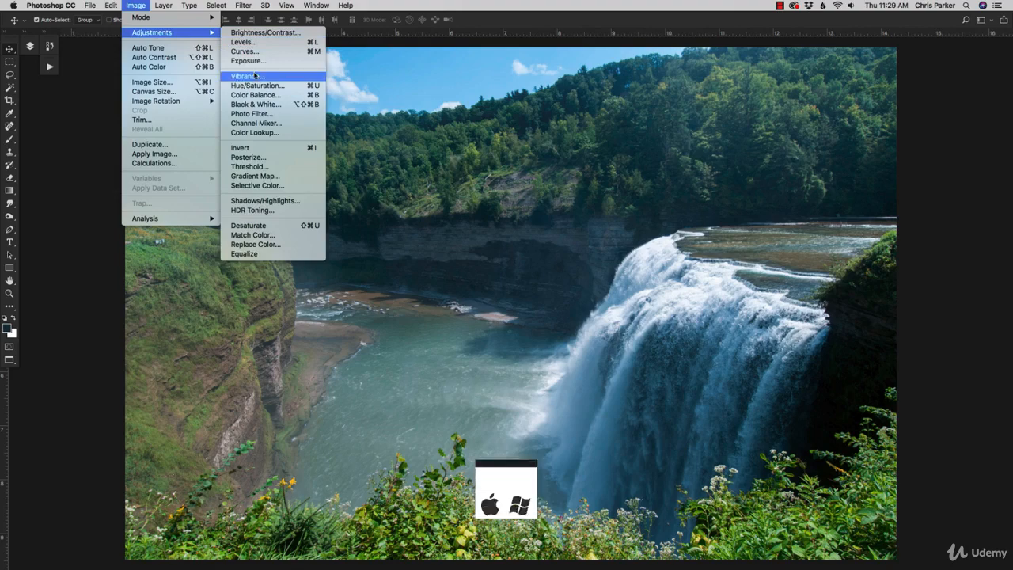
click(291, 96)
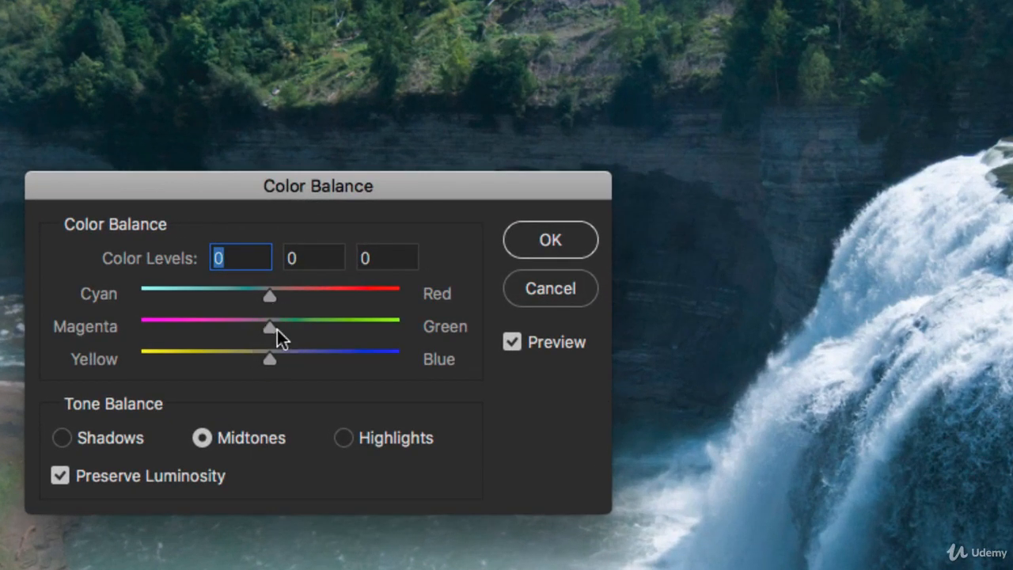
key(Tab)
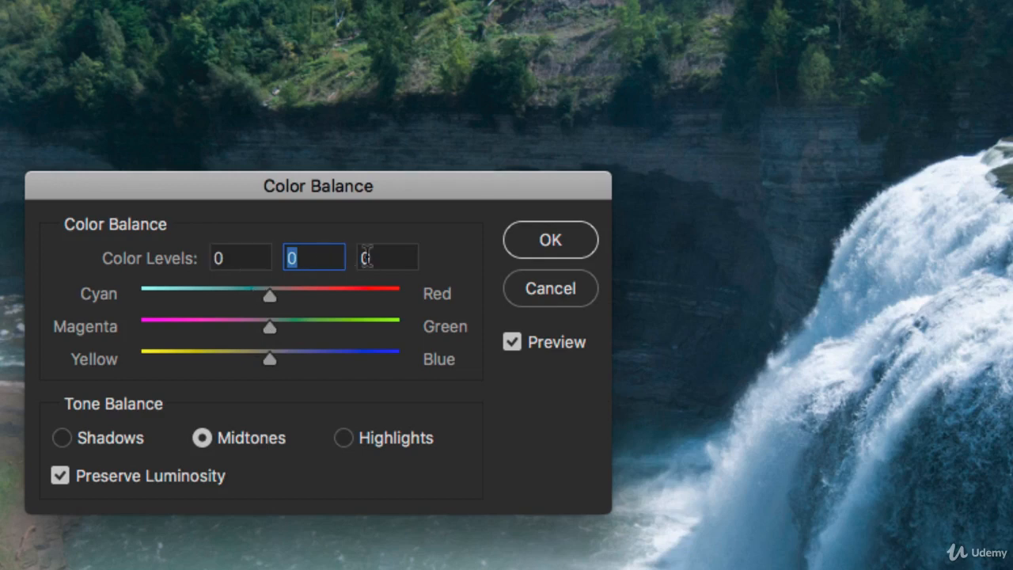
key(Tab)
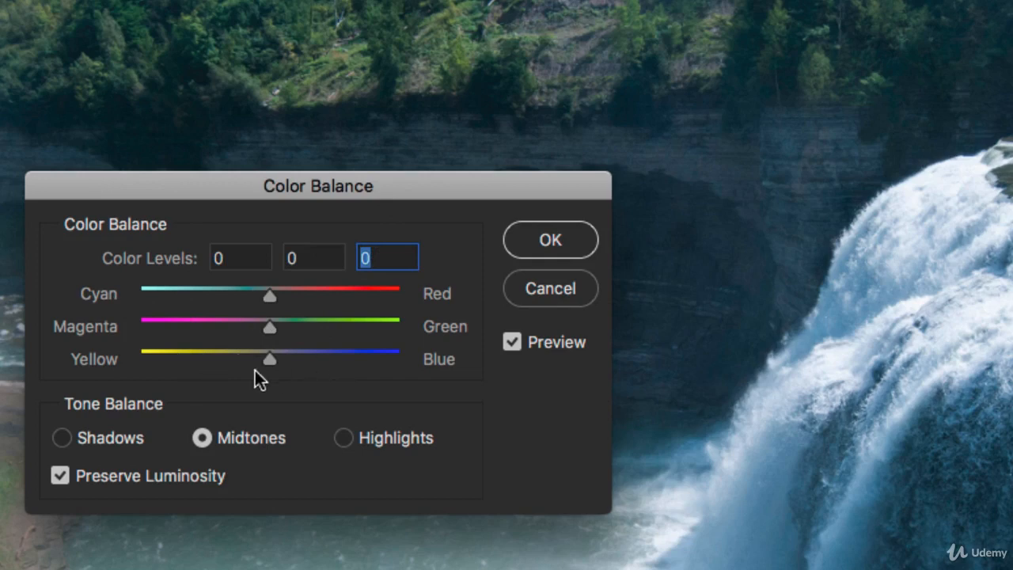
Step: Go through the Shadows, Midtones and Highlights tone ranges of the Color Balance adjustment
click(111, 431)
click(238, 437)
click(390, 435)
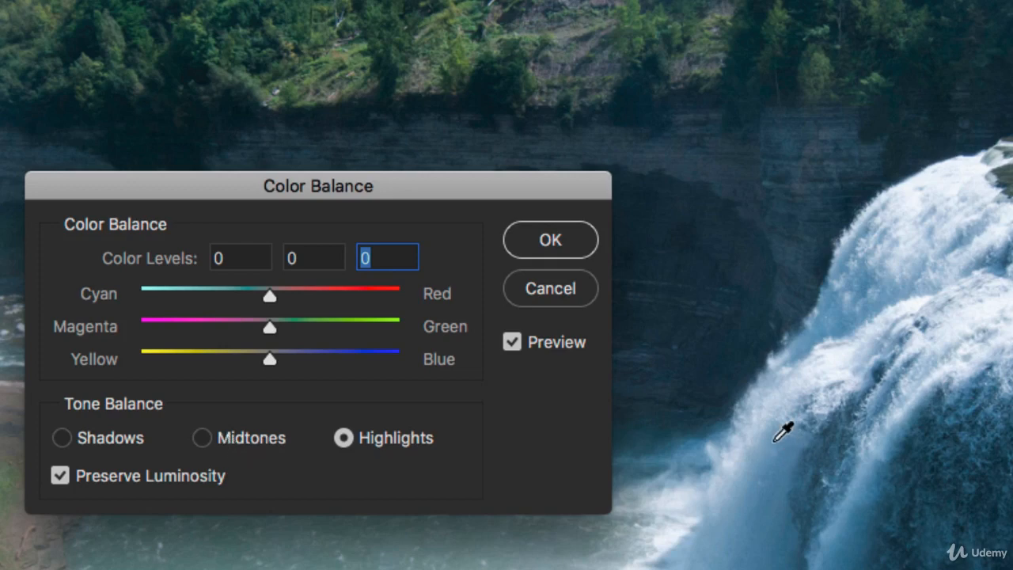
click(267, 440)
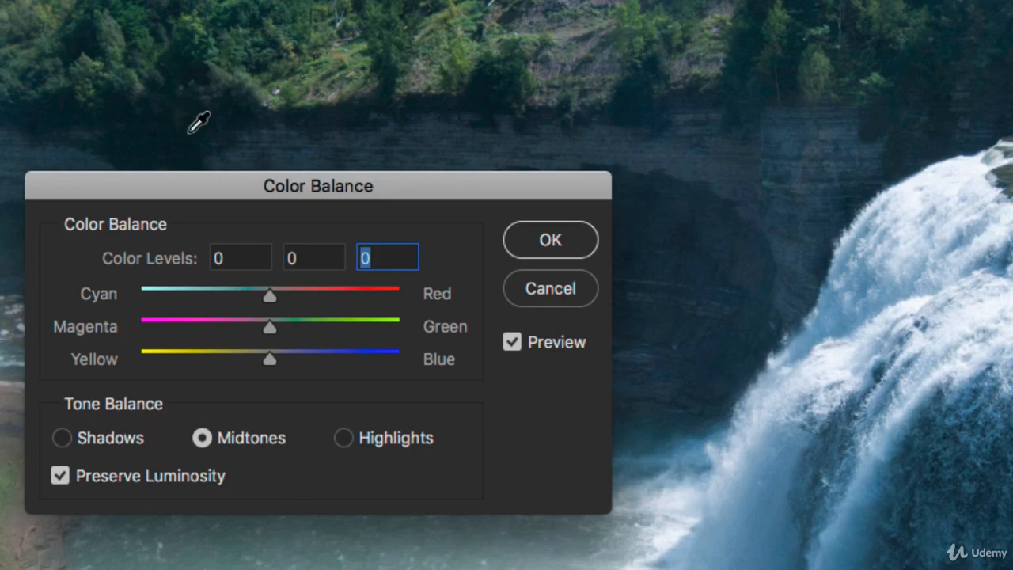
click(62, 437)
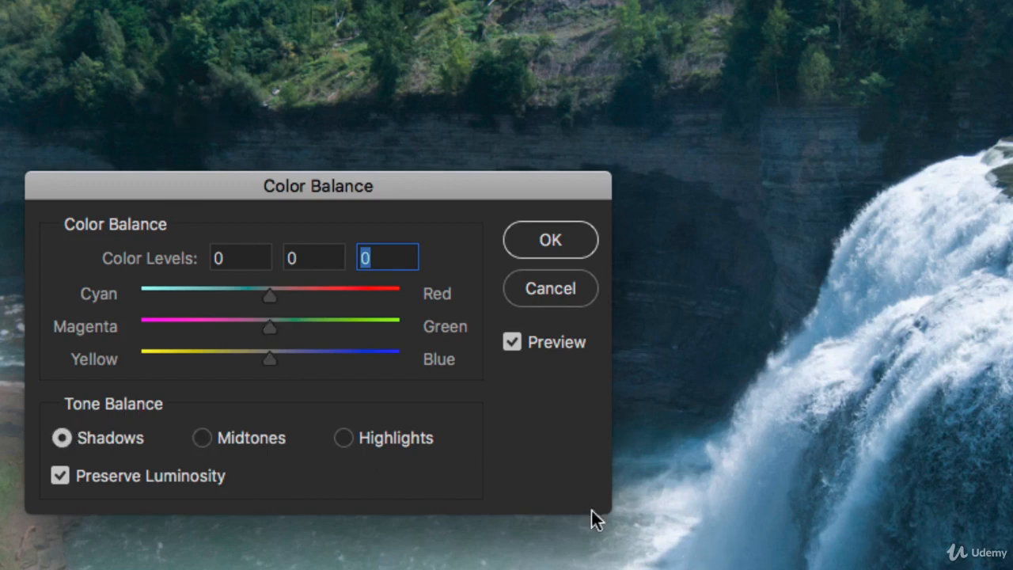
click(345, 438)
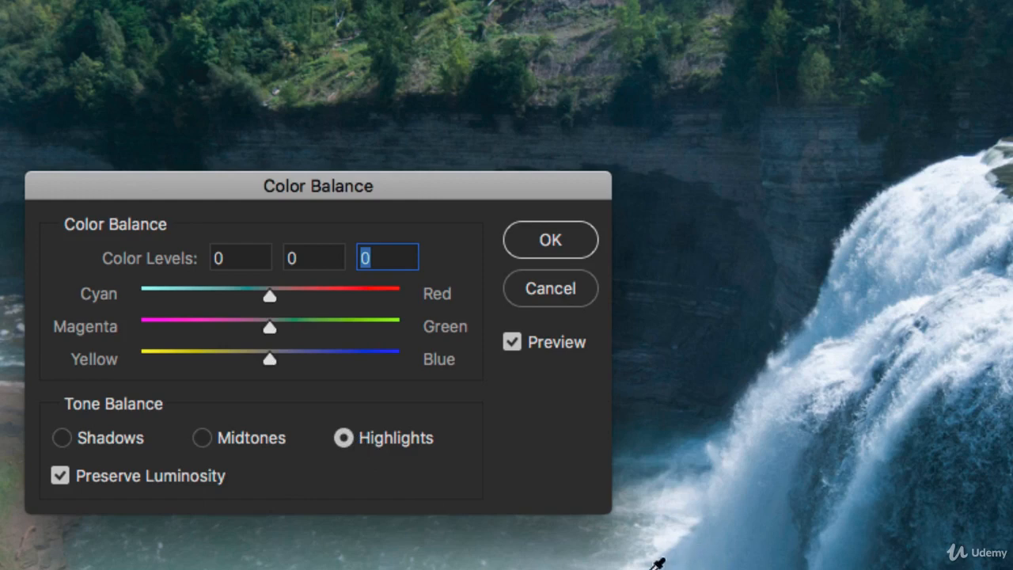
click(129, 441)
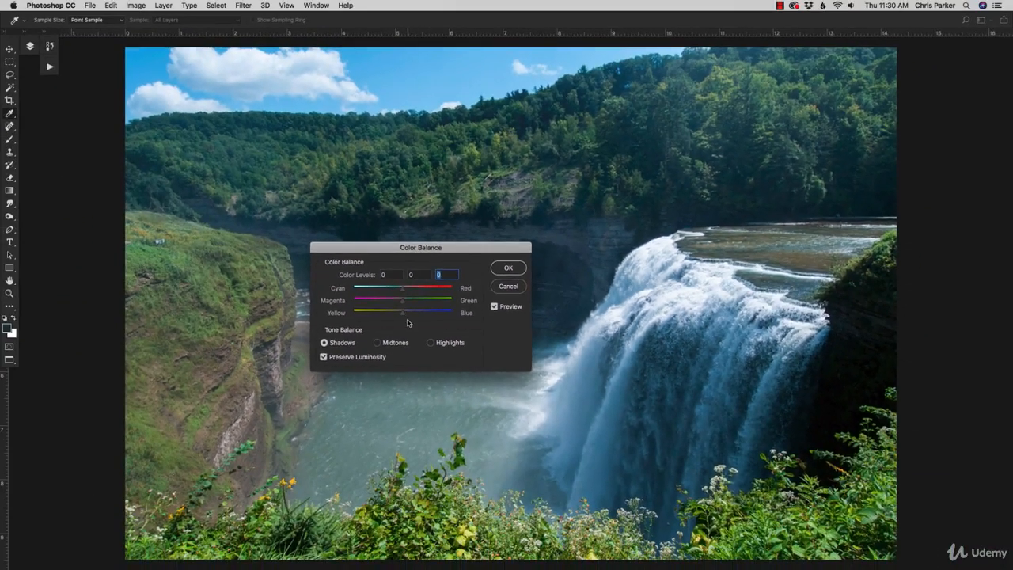
Step: For the Midtones, set the Yellow–Blue level to -13 and the Cyan–Red level to +13
click(377, 342)
drag(402, 314, 398, 315)
drag(398, 315, 369, 314)
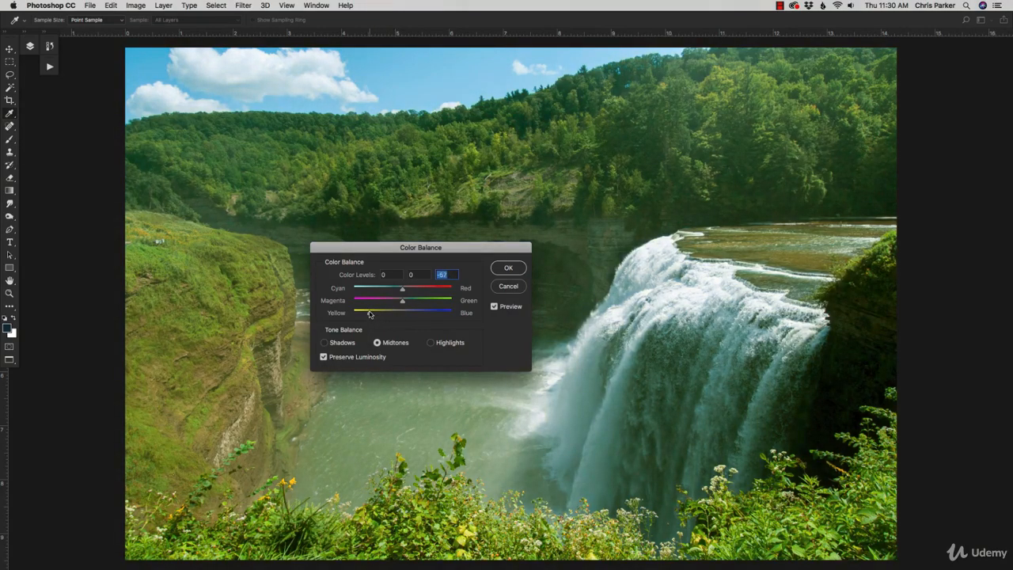
drag(369, 315, 397, 317)
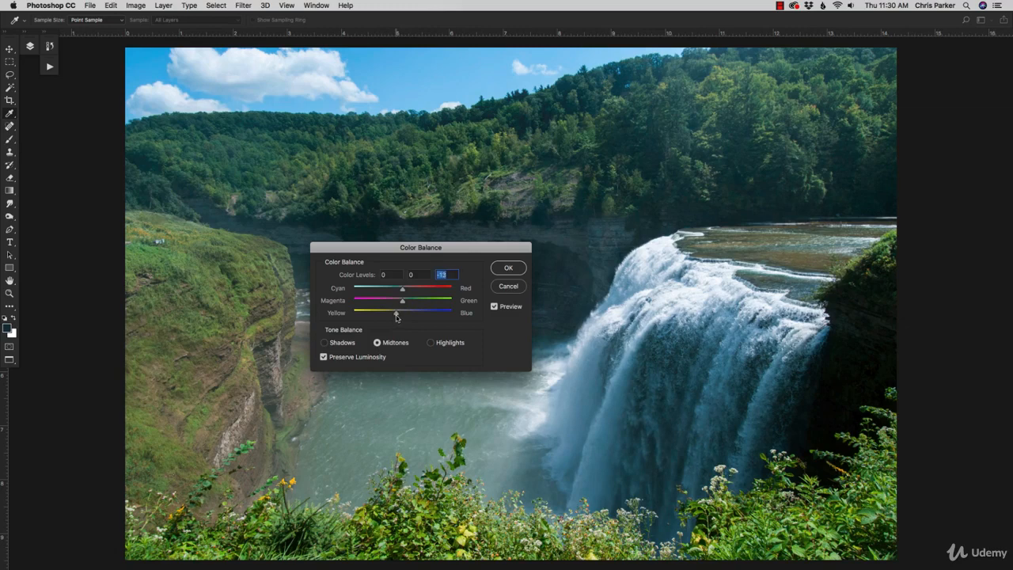
drag(396, 317, 395, 317)
drag(402, 289, 410, 292)
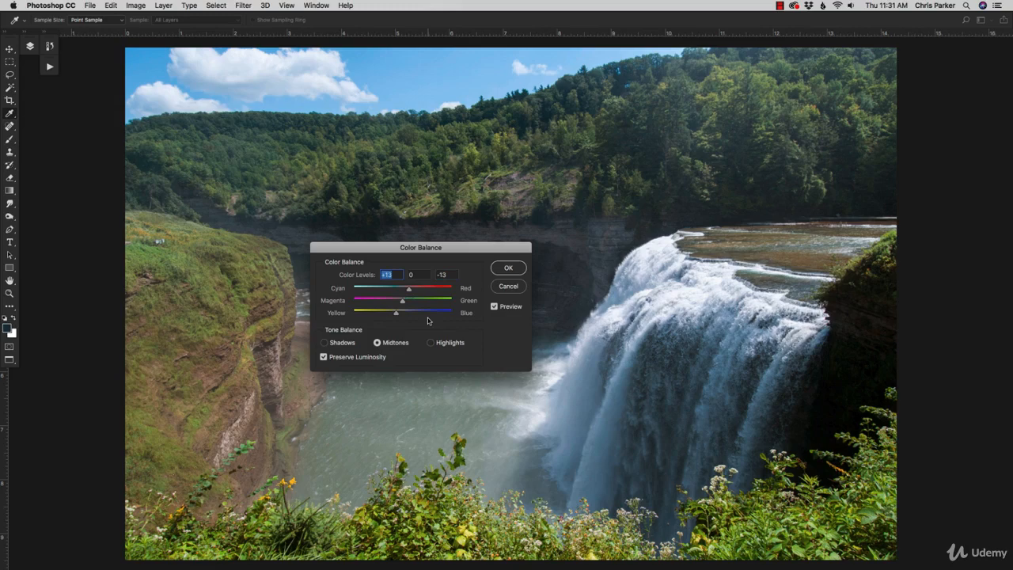
Step: Compare the photo with and without the Color Balance preview, apply the adjustment and activate the Move tool
click(494, 306)
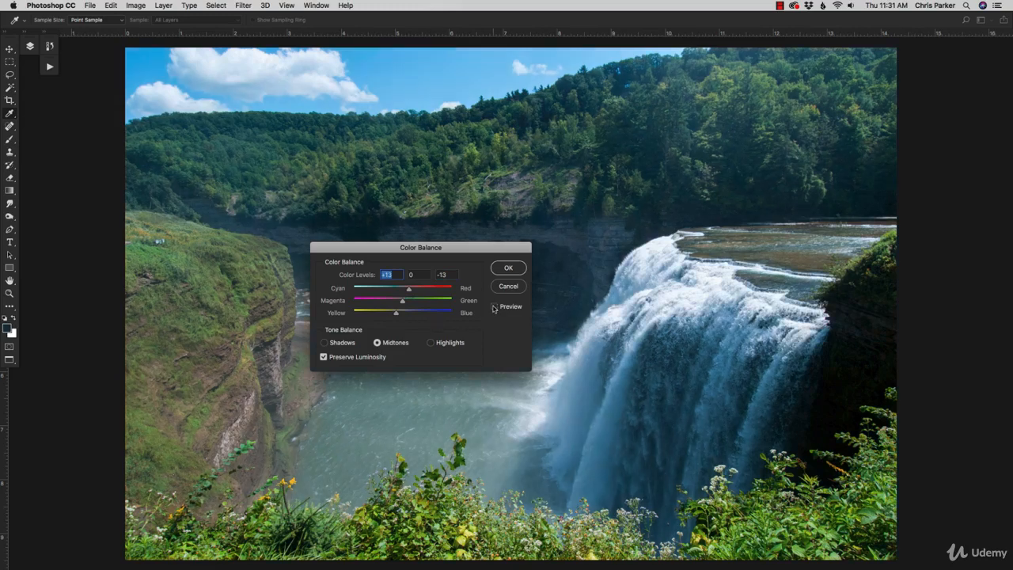
click(494, 306)
click(494, 307)
click(494, 307)
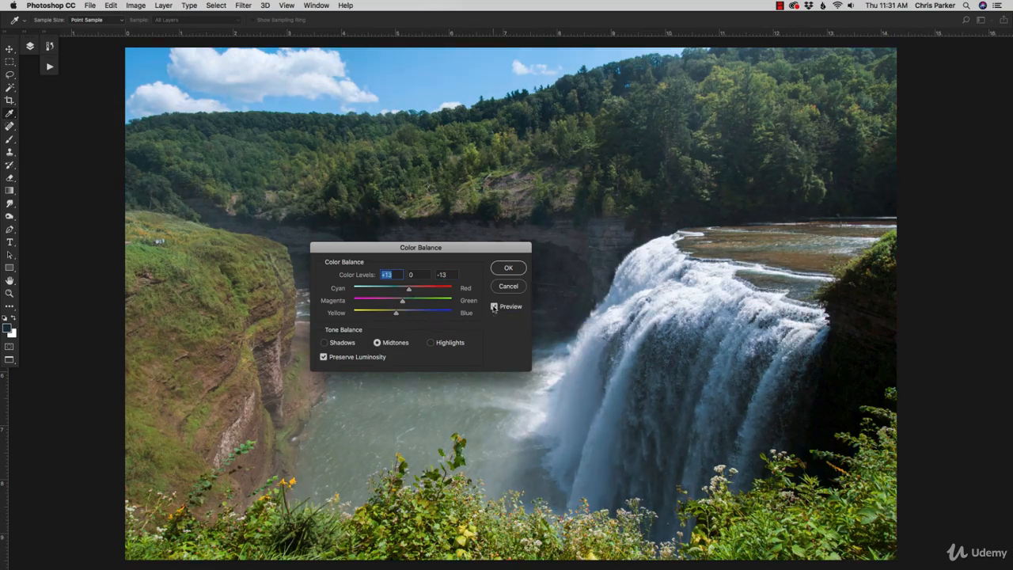
click(494, 307)
click(494, 307)
click(494, 307)
click(494, 307)
click(494, 306)
click(508, 268)
key(v)
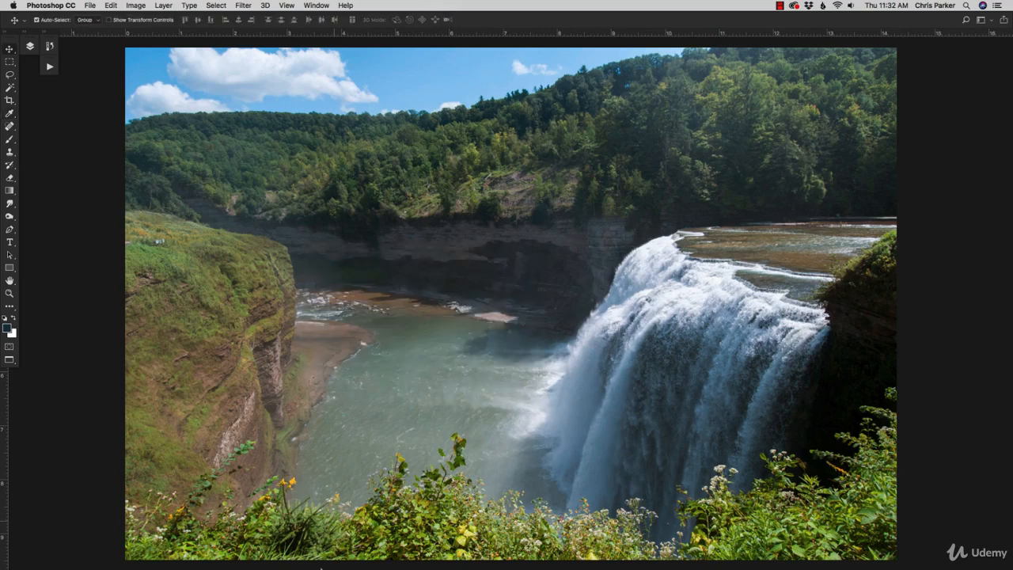
Step: Switch to Bridge, open 300_9056.NEF in Camera Raw and set its white balance to Daylight
click(199, 545)
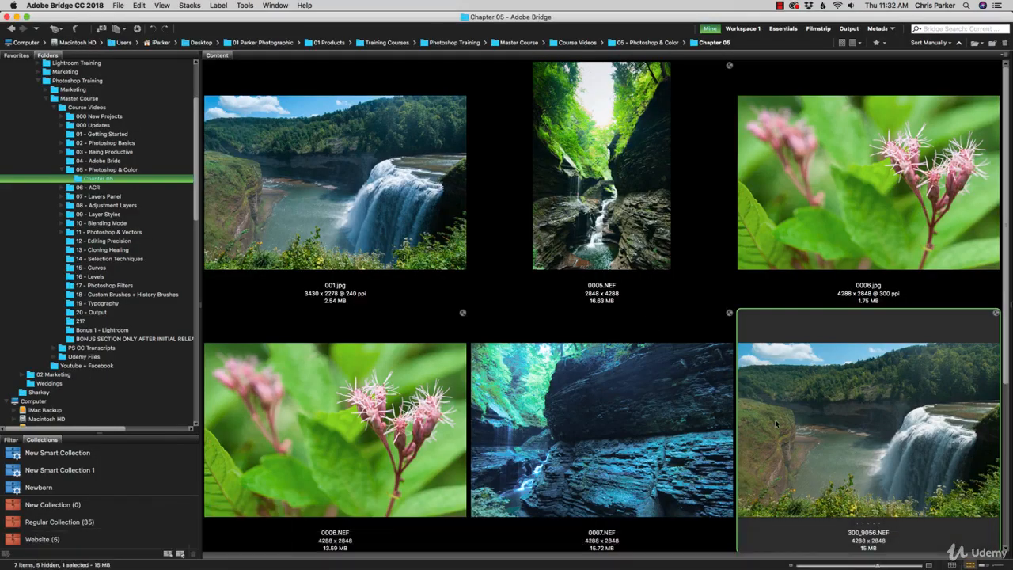
double_click(775, 425)
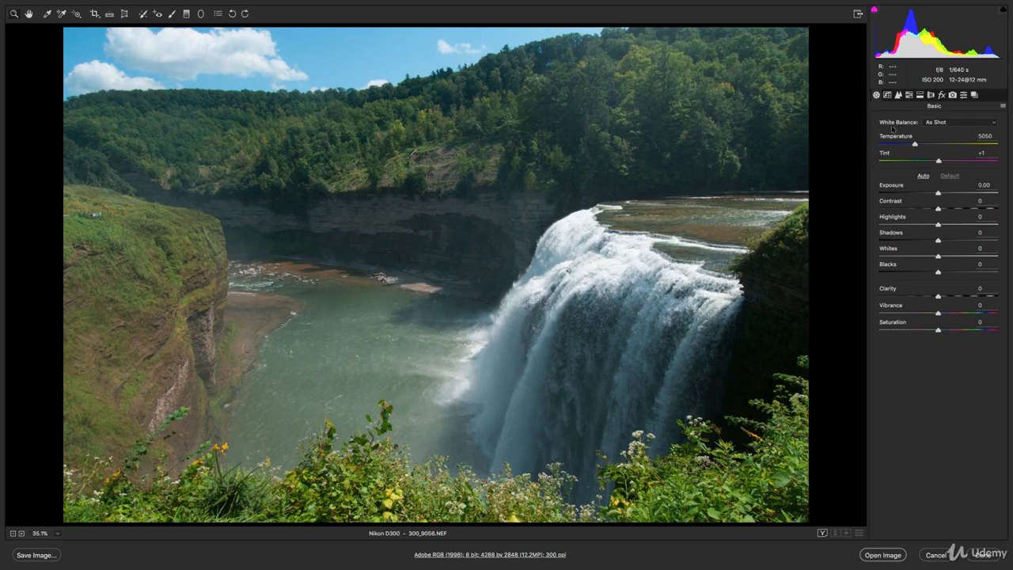
click(936, 125)
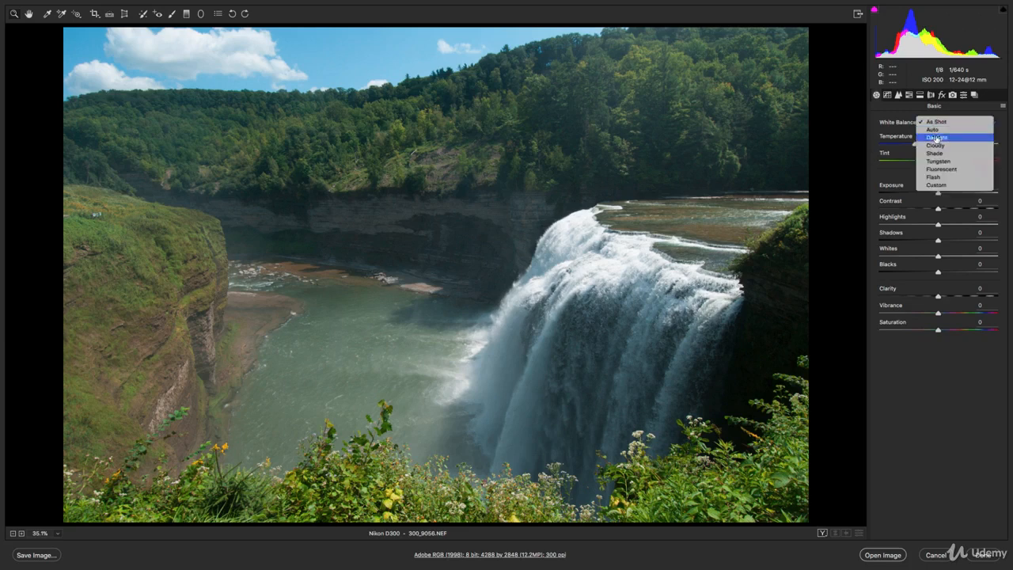
click(936, 138)
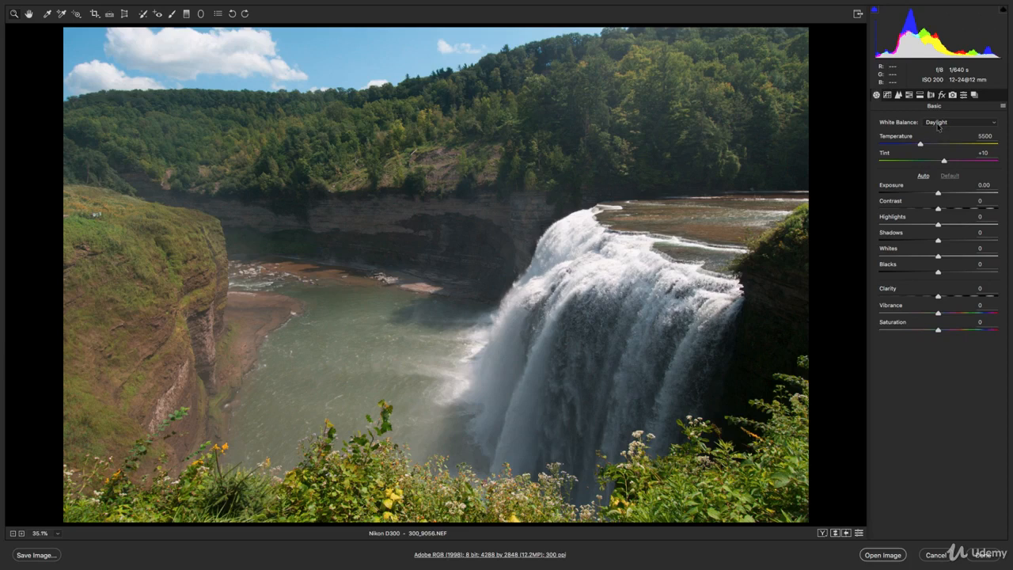
Step: Try the Cloudy and Shade white balance presets on the raw photo and return to Daylight
click(938, 126)
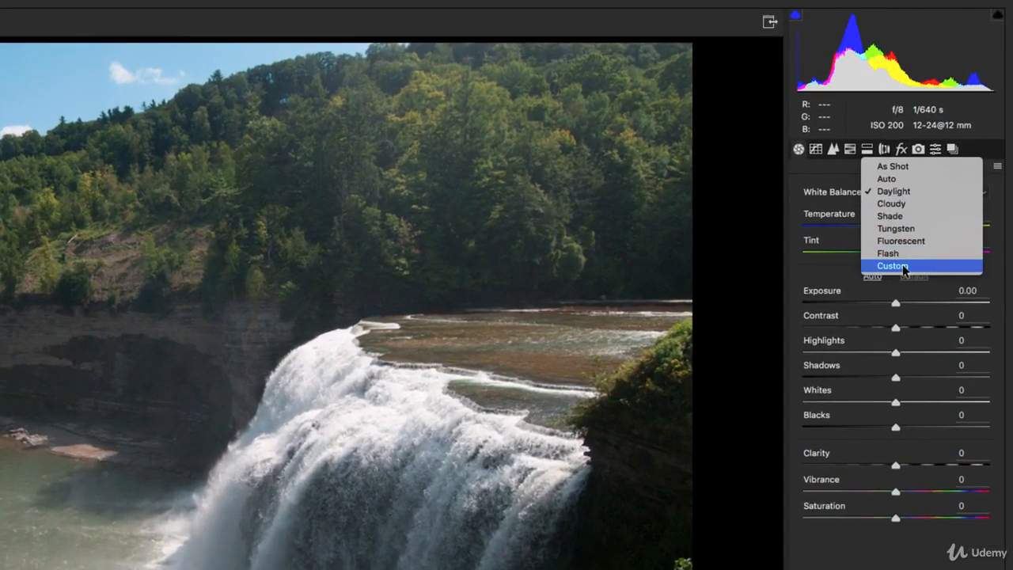
click(908, 211)
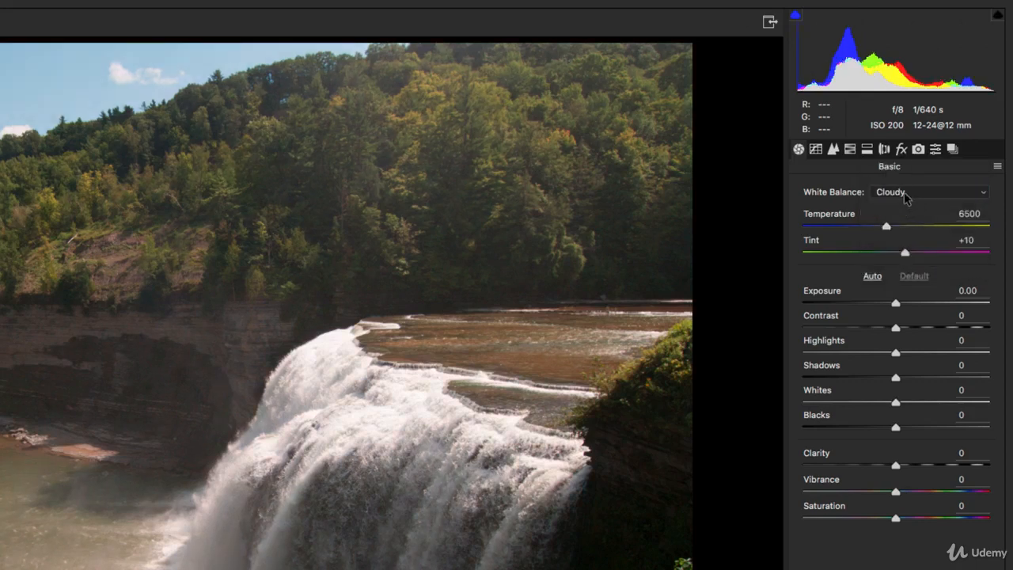
click(907, 194)
click(907, 205)
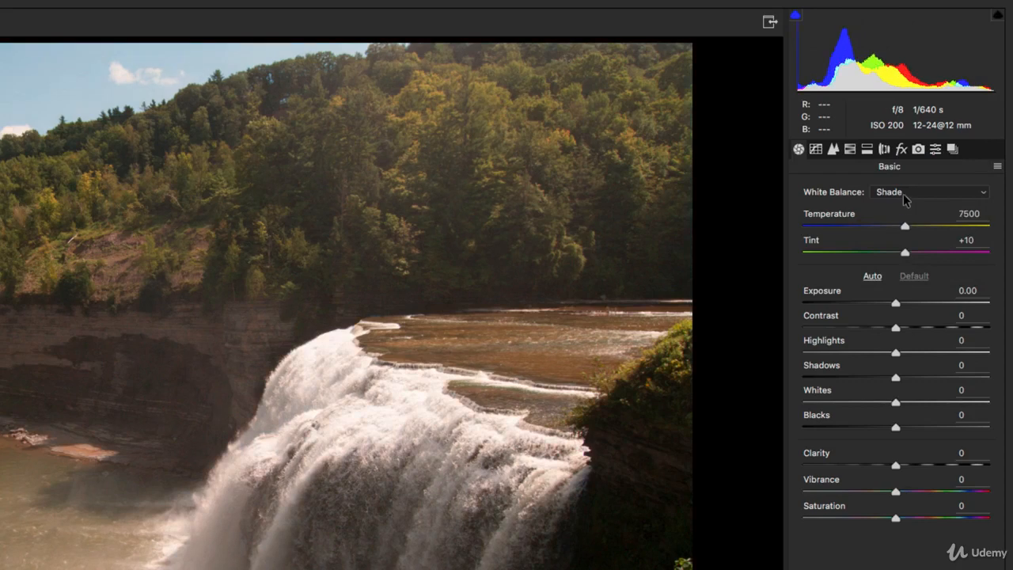
click(906, 194)
click(906, 168)
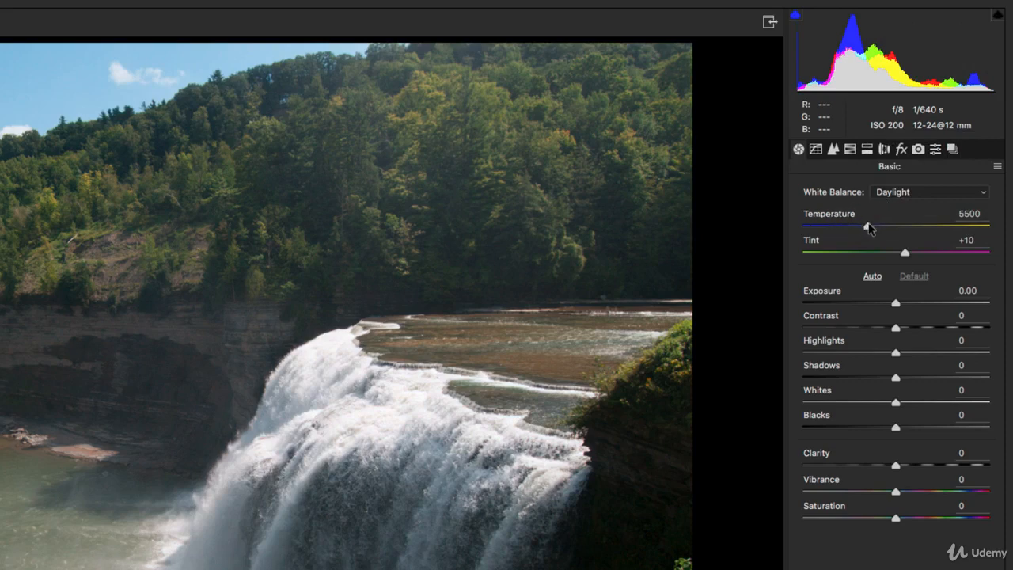
Step: Fine-tune the raw photo's white balance by warming the Temperature to about 5850 and shifting the Tint slightly toward magenta
drag(868, 227, 876, 229)
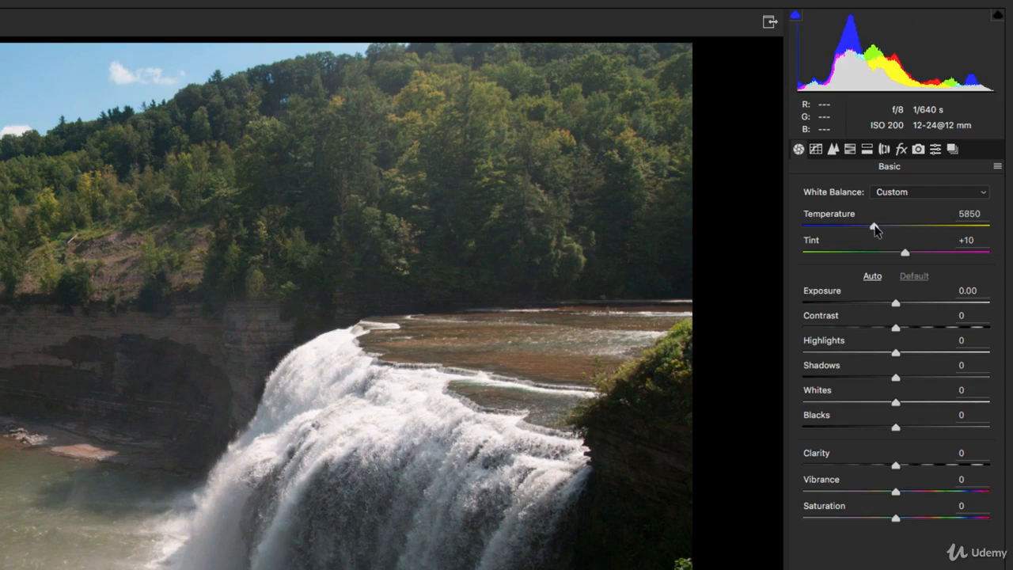
drag(905, 252, 908, 253)
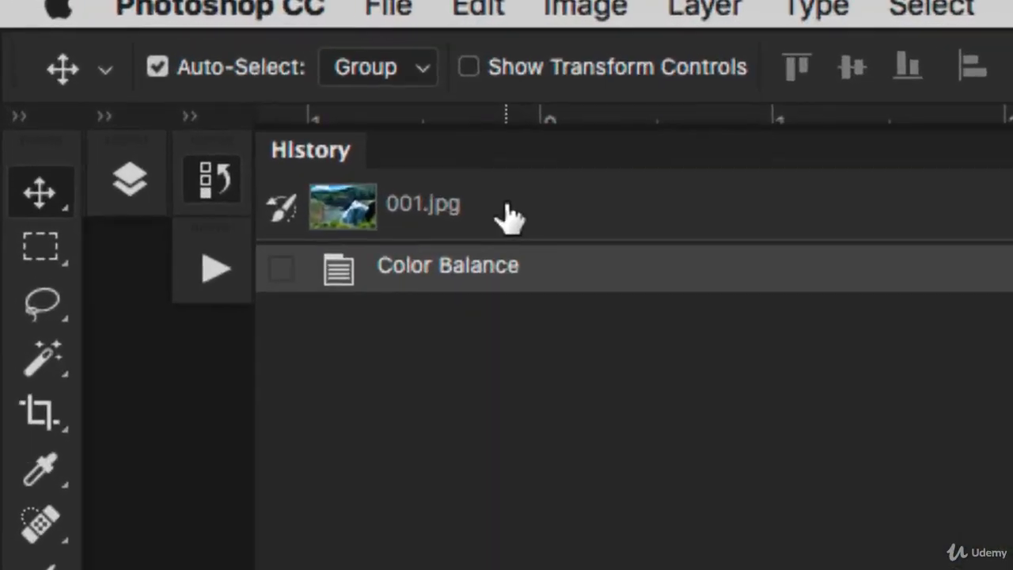
Step: Revert the photo to its original 001.jpg snapshot, start a Levels adjustment, and move its dialog slightly with the history list collapsed
click(506, 216)
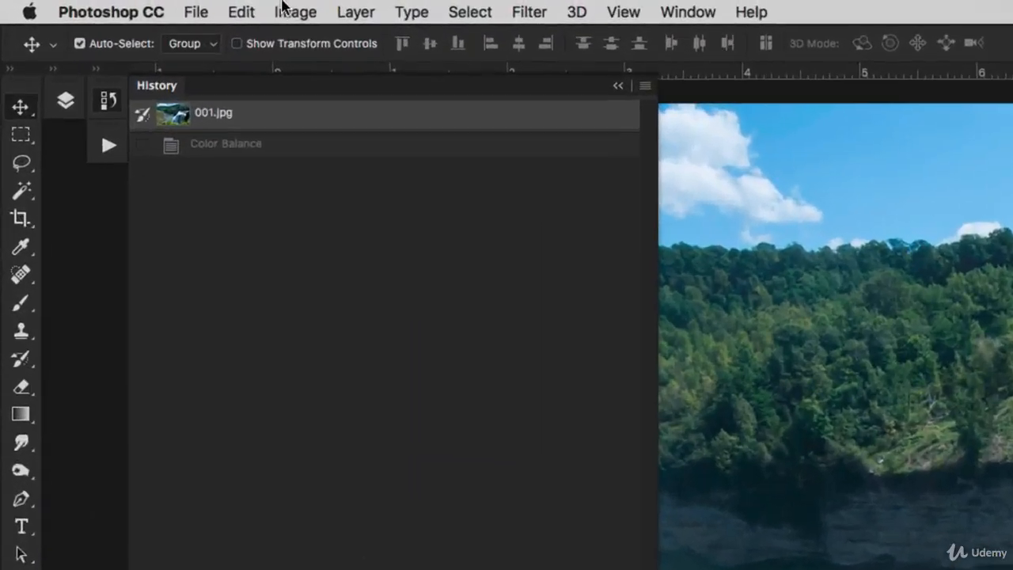
click(135, 5)
mouse_move(140, 35)
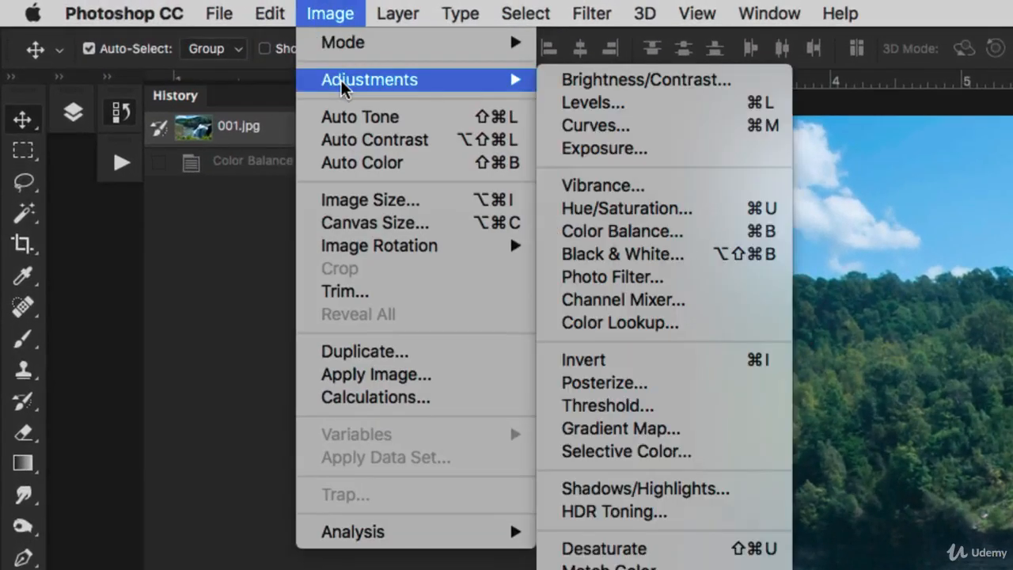
click(595, 102)
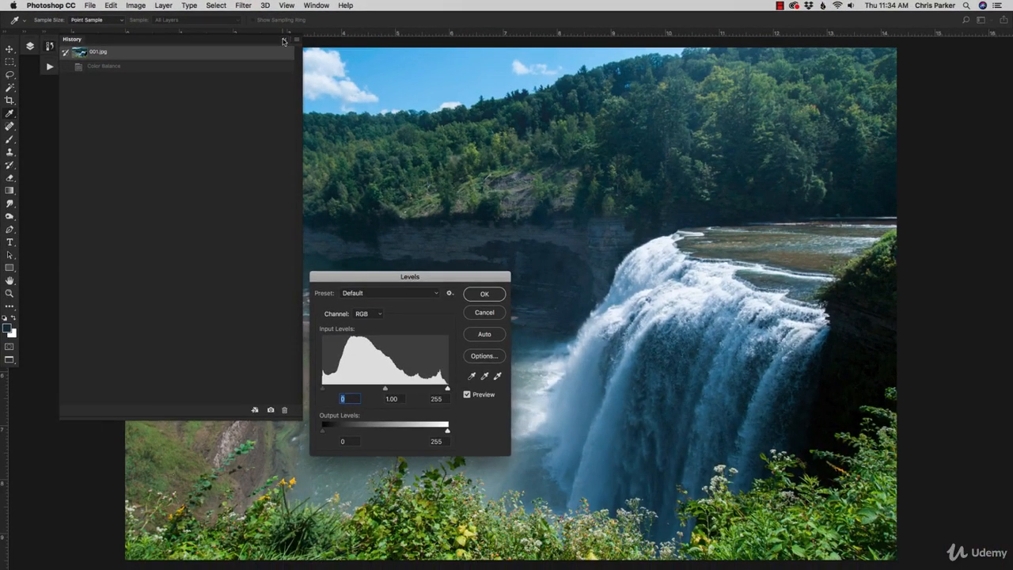
click(283, 41)
drag(428, 289, 422, 315)
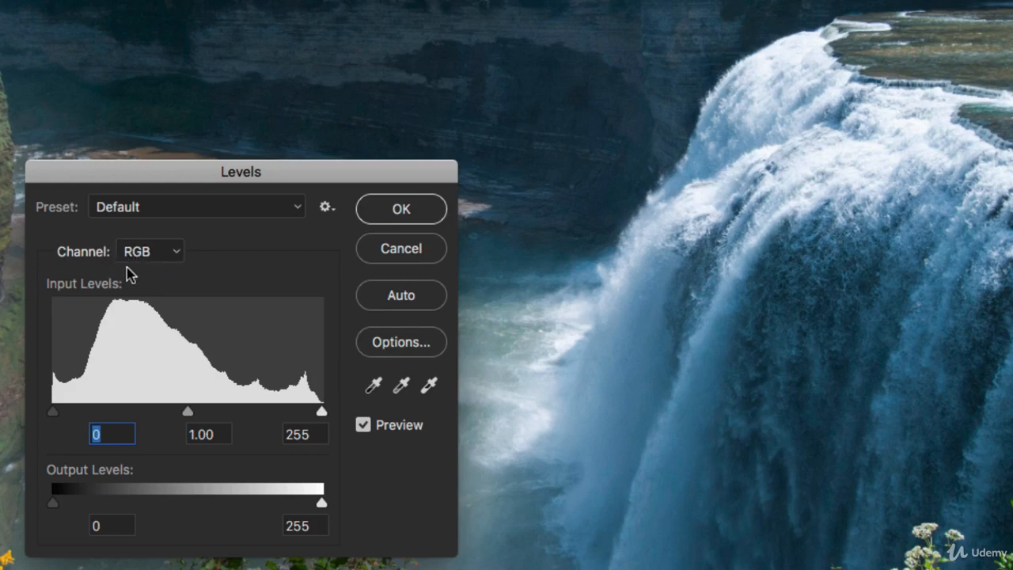
Step: Try the Blue channel's midtone slider in Levels, put it back at 1.00 and return to the RGB channel
click(142, 252)
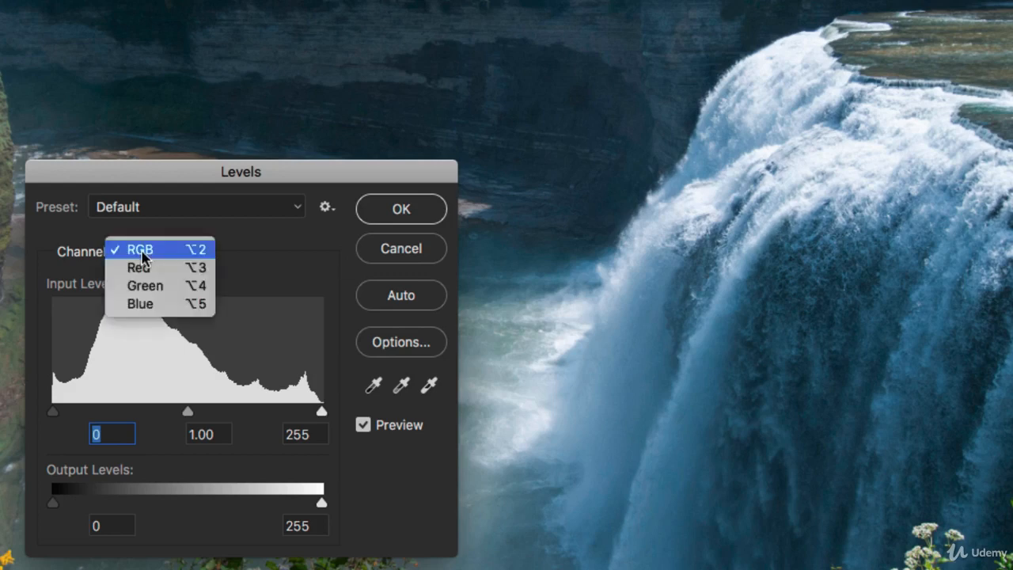
click(166, 303)
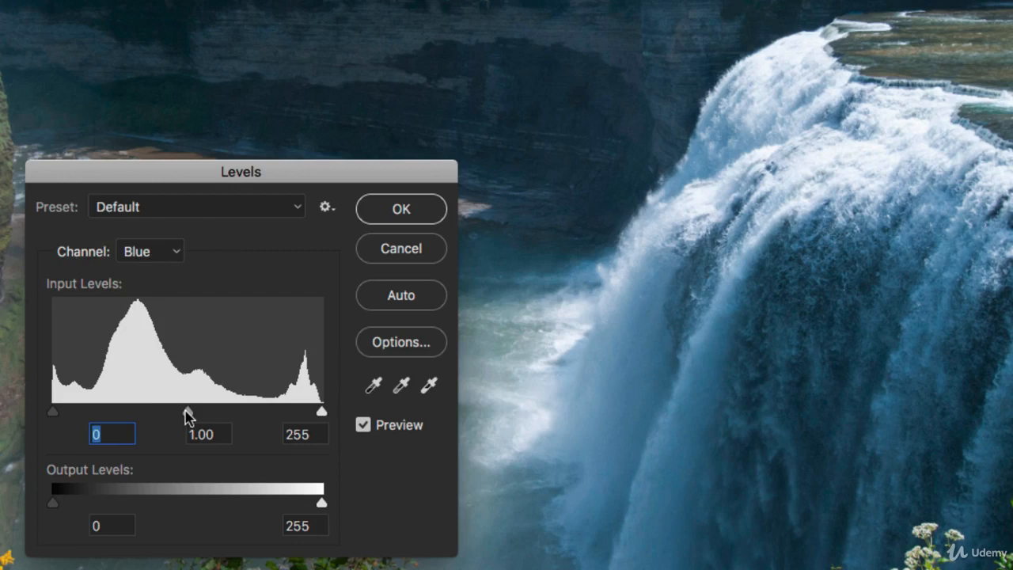
mouse_move(188, 418)
mouse_down()
mouse_move(206, 417)
mouse_move(178, 418)
mouse_move(205, 418)
mouse_move(188, 412)
mouse_up()
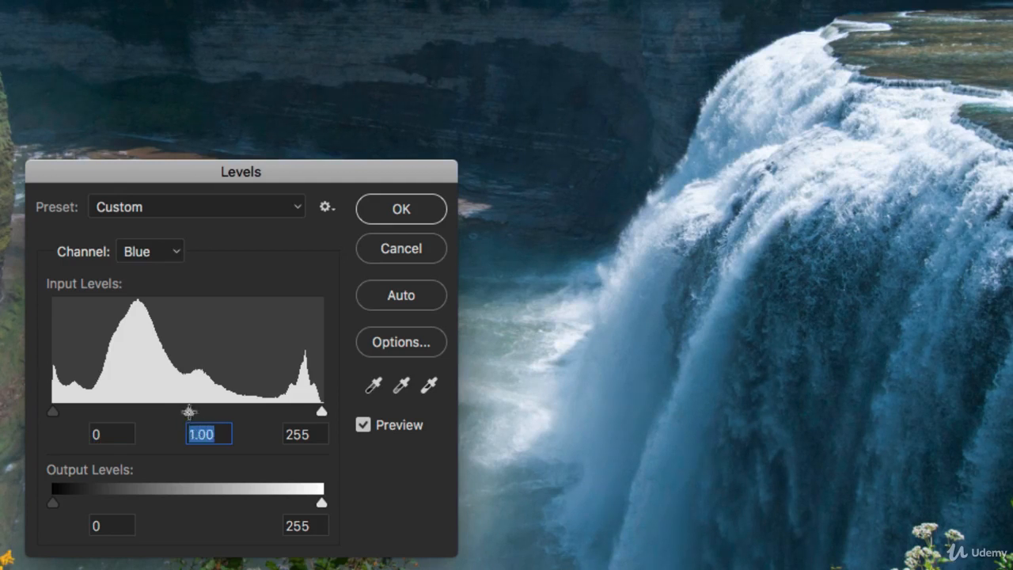
click(154, 258)
click(151, 194)
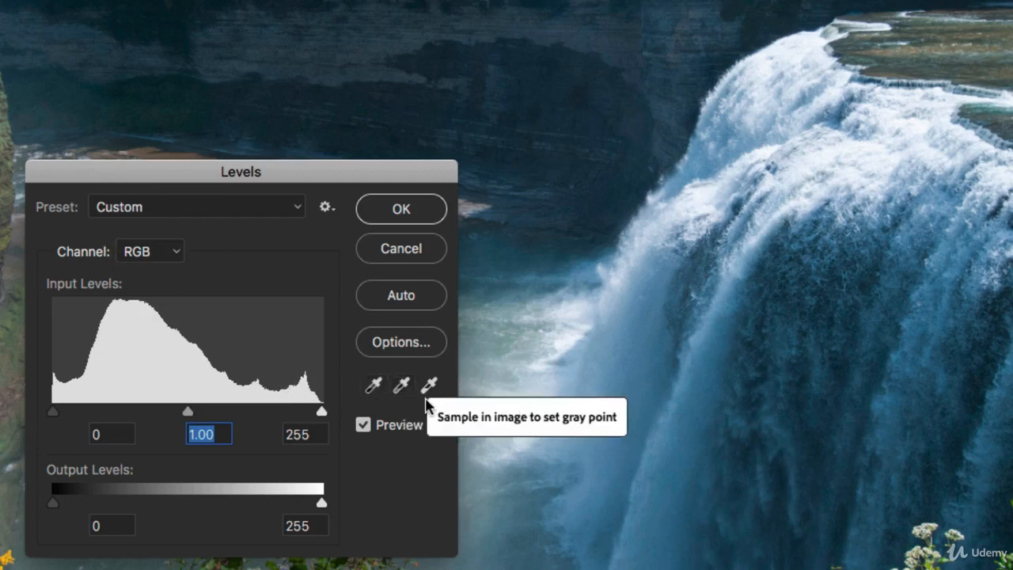
Step: Sample the dark cliff face behind the waterfall as the gray point and compare the photo with and without the Levels preview
click(373, 387)
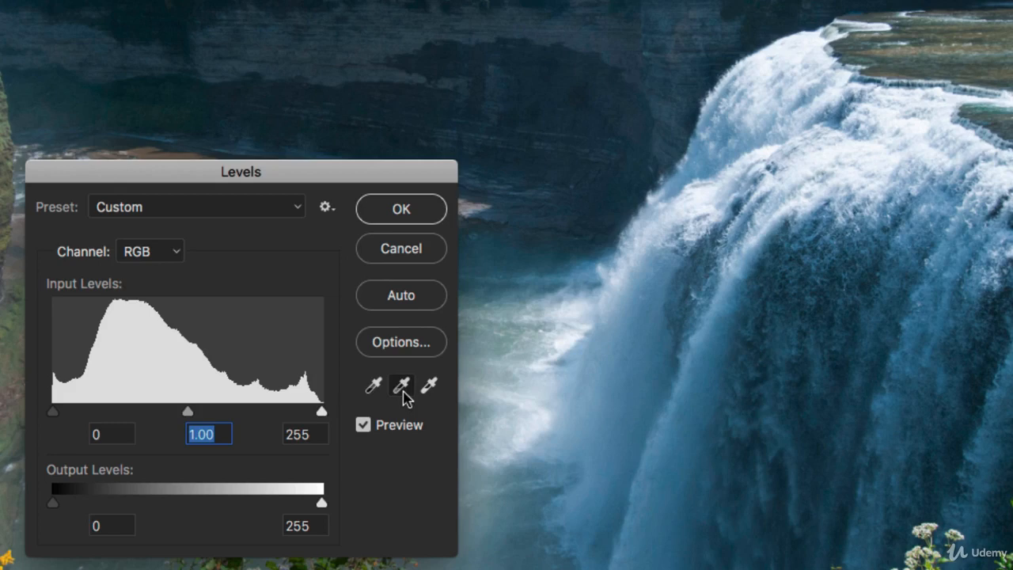
click(404, 388)
click(573, 76)
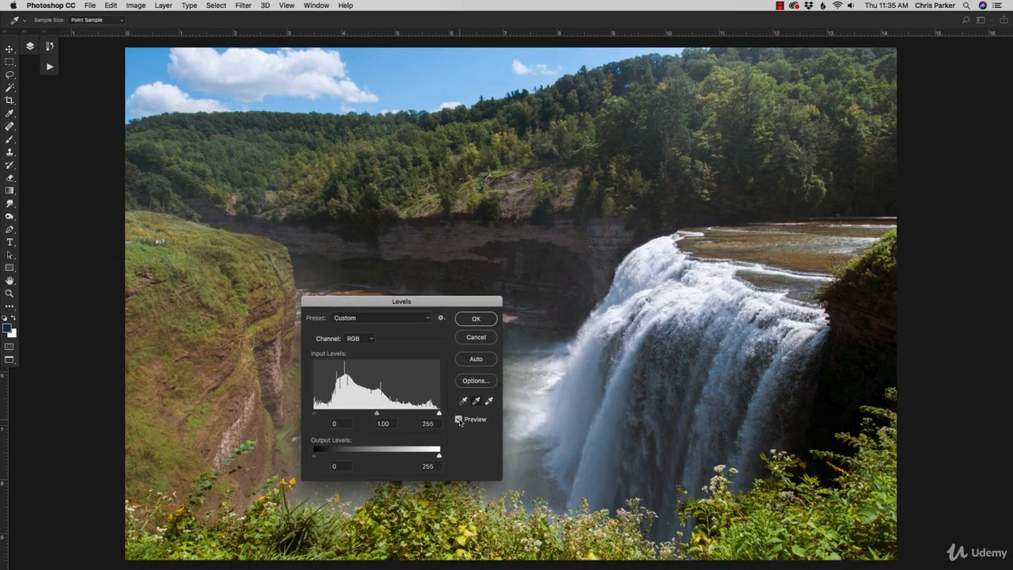
click(458, 419)
click(458, 419)
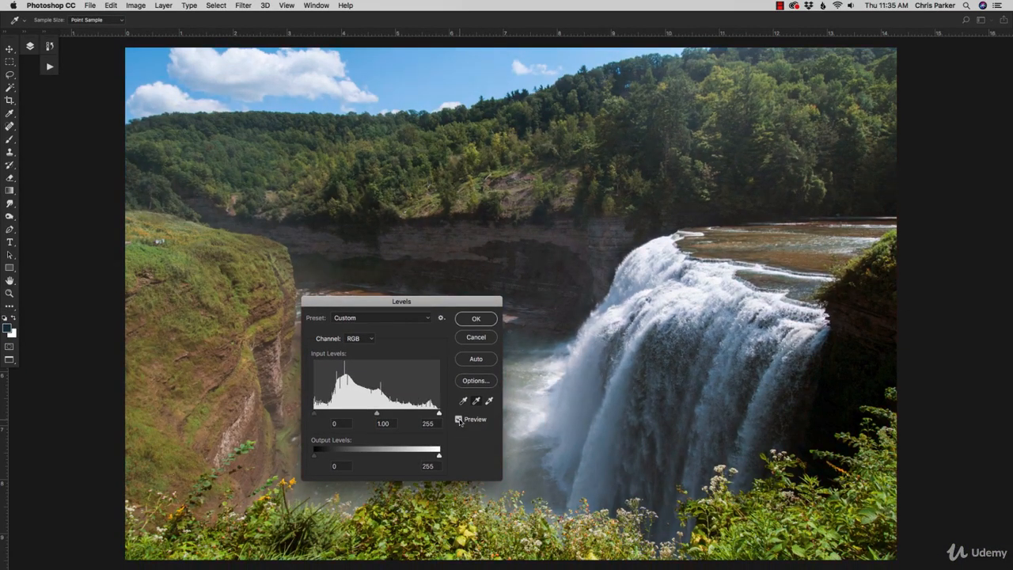
Step: Try gray point samples in the shaded water of the waterfall and undo them
click(582, 401)
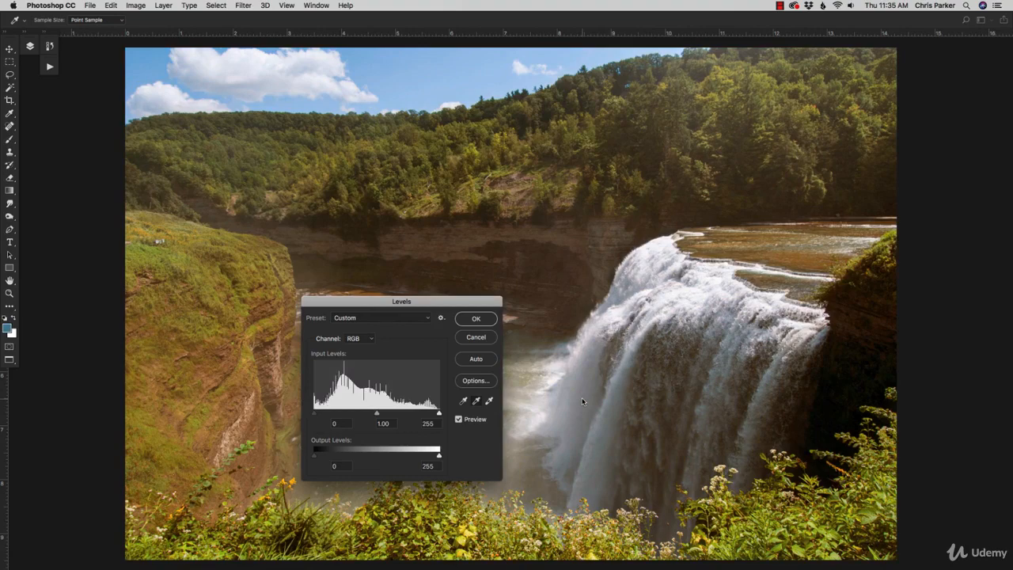
click(582, 398)
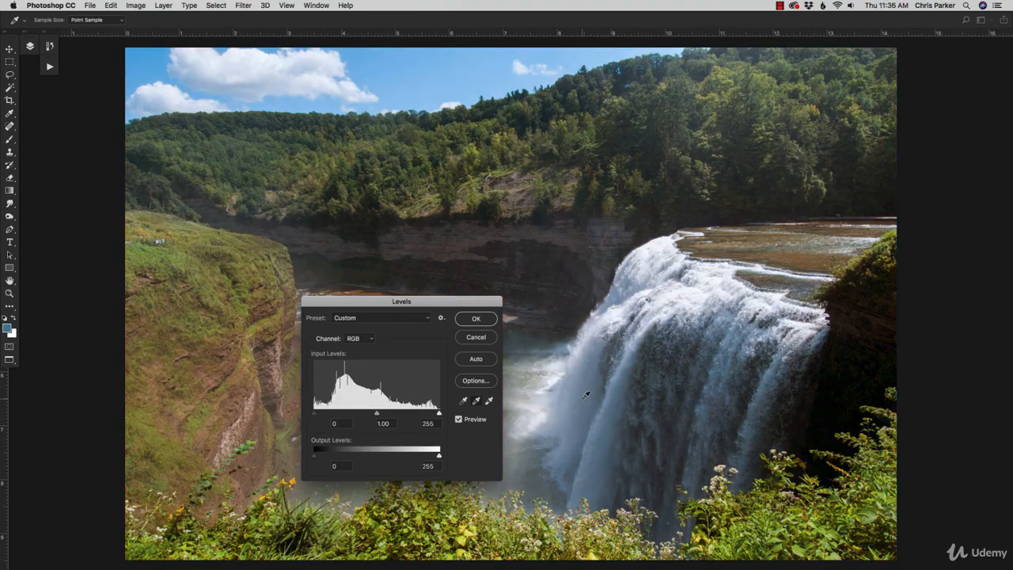
click(584, 397)
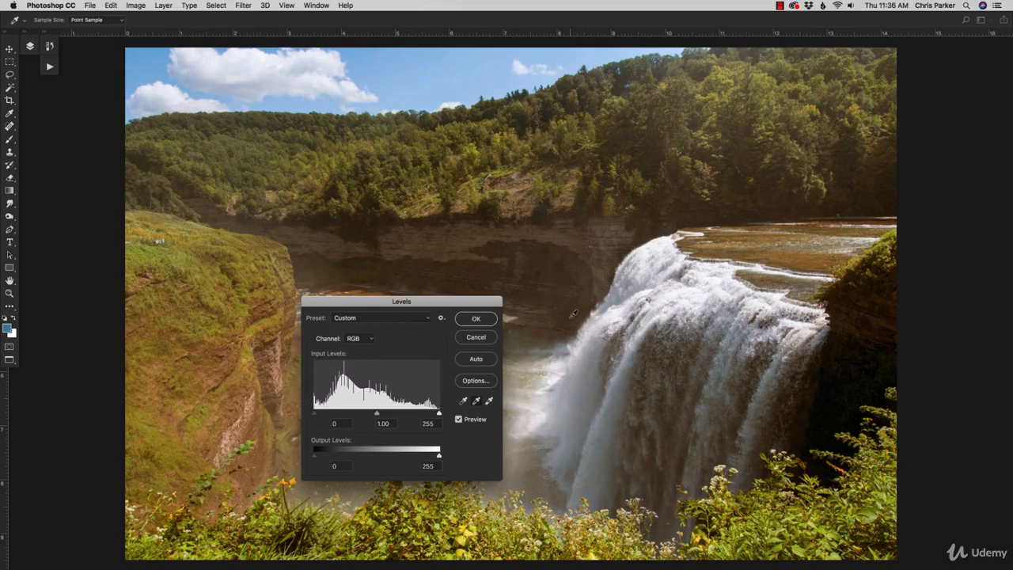
click(574, 346)
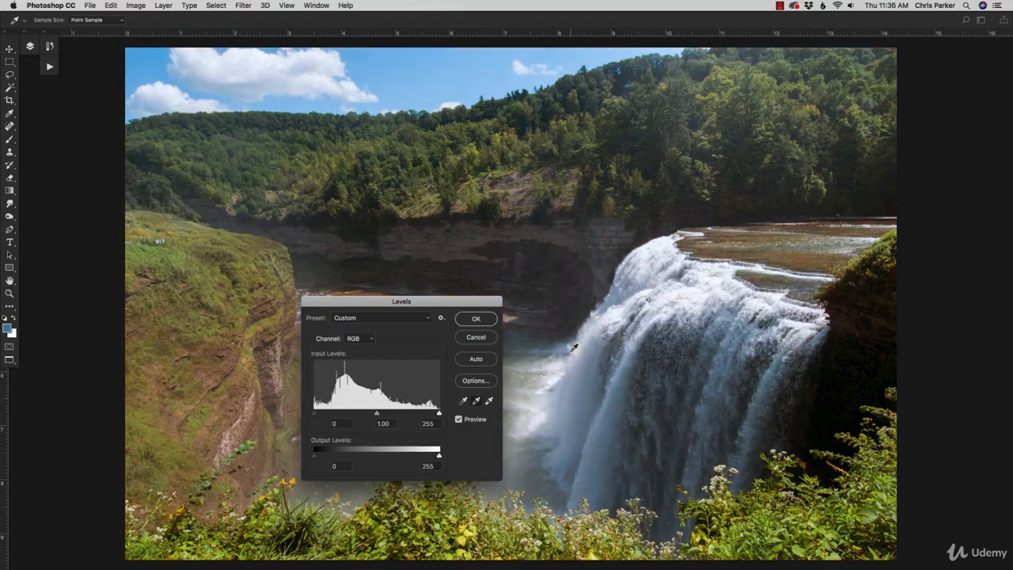
key(super+z)
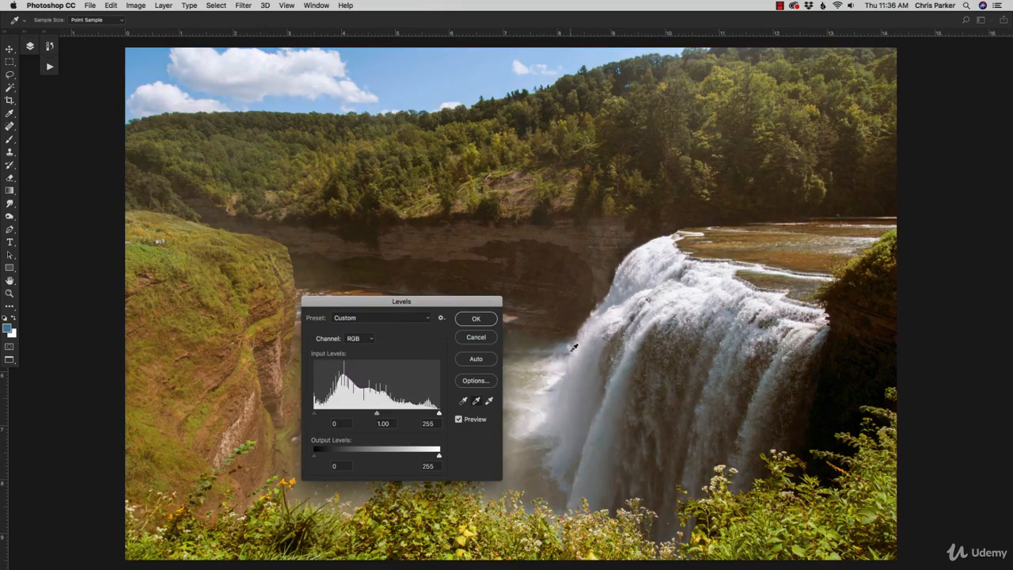
key(super+z)
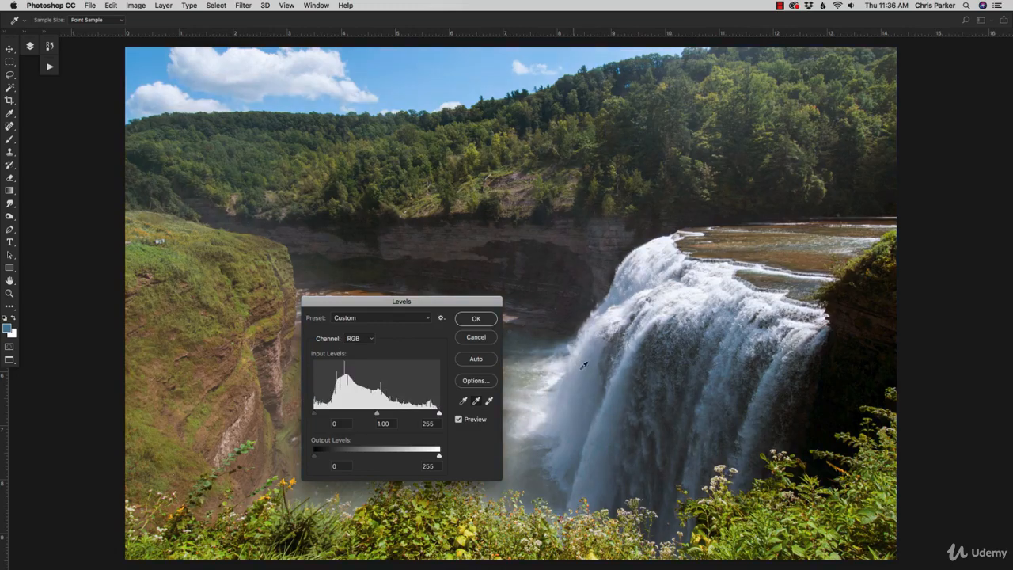
Step: Try gray point samples on the waterfall, trees and other areas, finishing with a sample on the dark cliff face
click(665, 273)
click(587, 218)
click(533, 180)
click(466, 243)
click(514, 433)
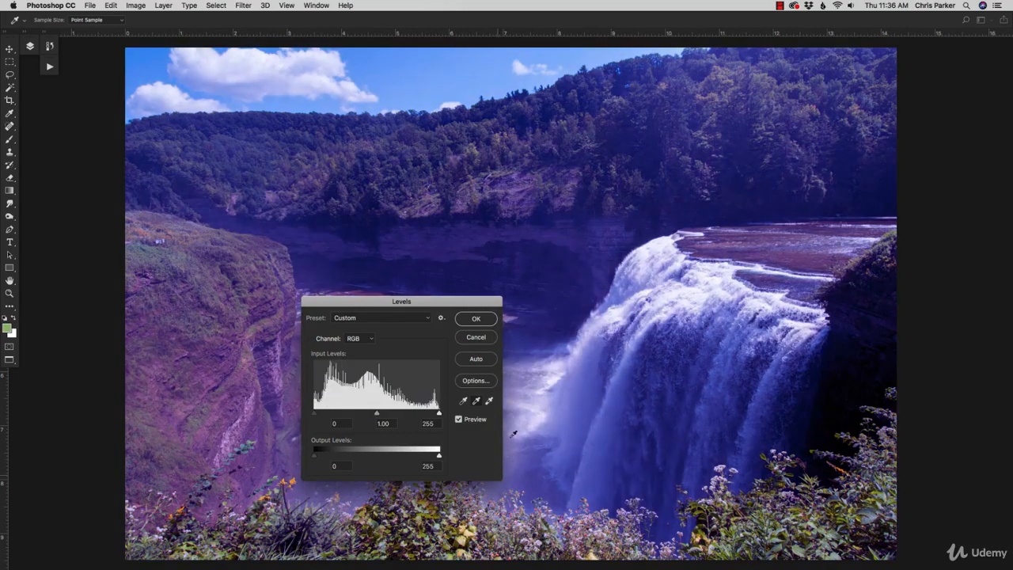
click(558, 261)
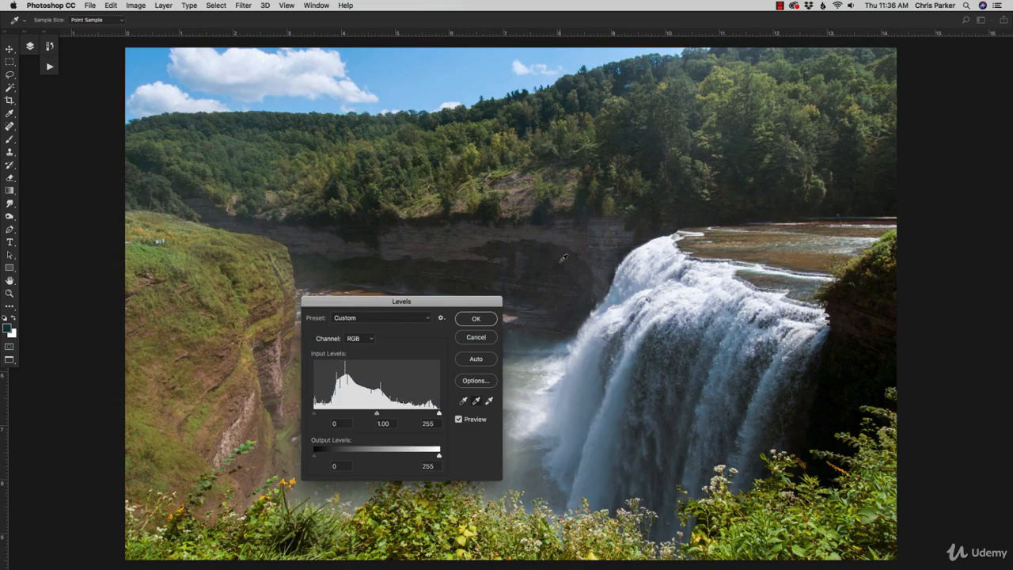
Step: Compare the photo with and without the gray point correction, and cancel the Levels adjustment
click(459, 420)
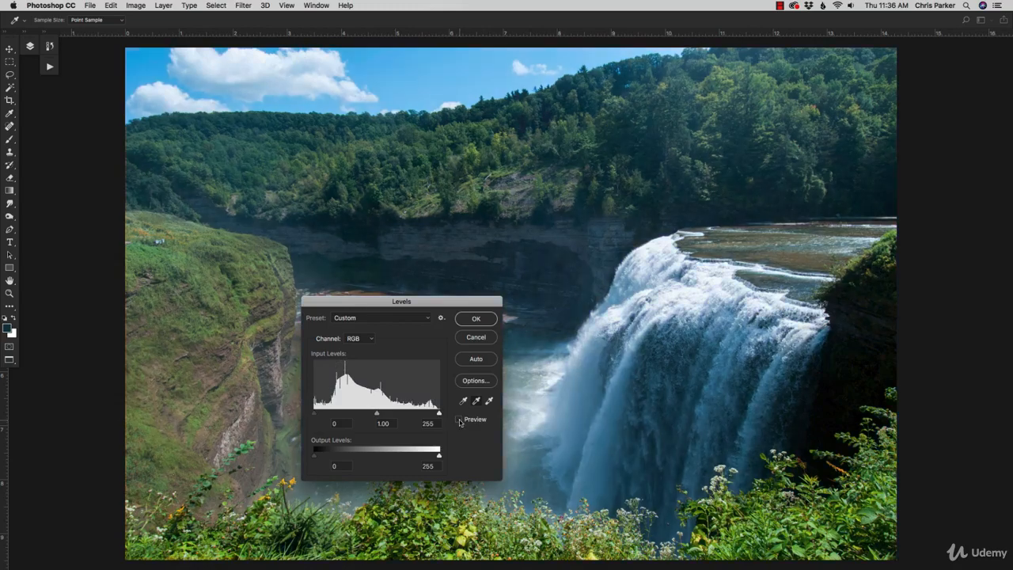
click(459, 419)
click(459, 419)
click(459, 421)
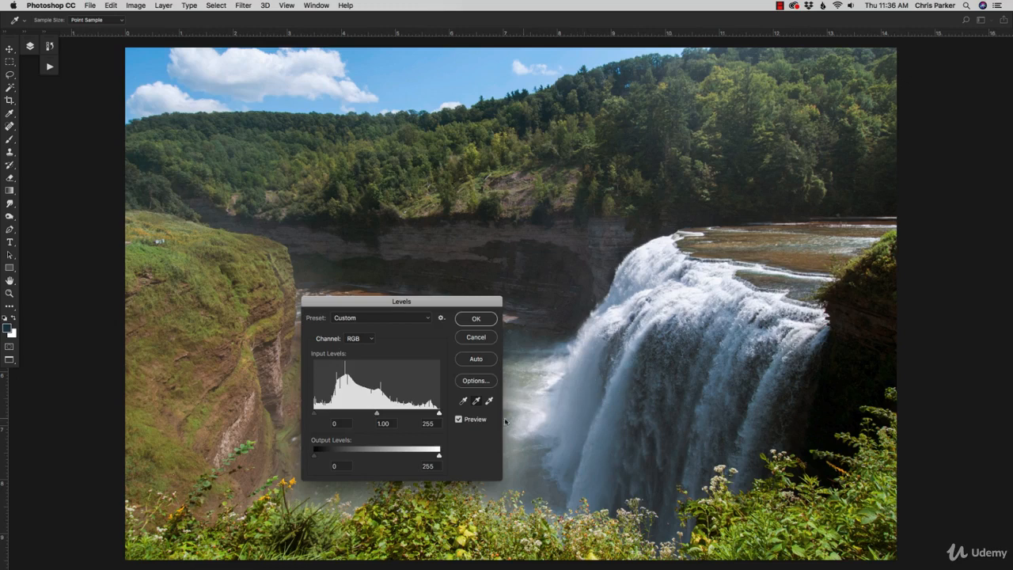
drag(412, 298, 407, 296)
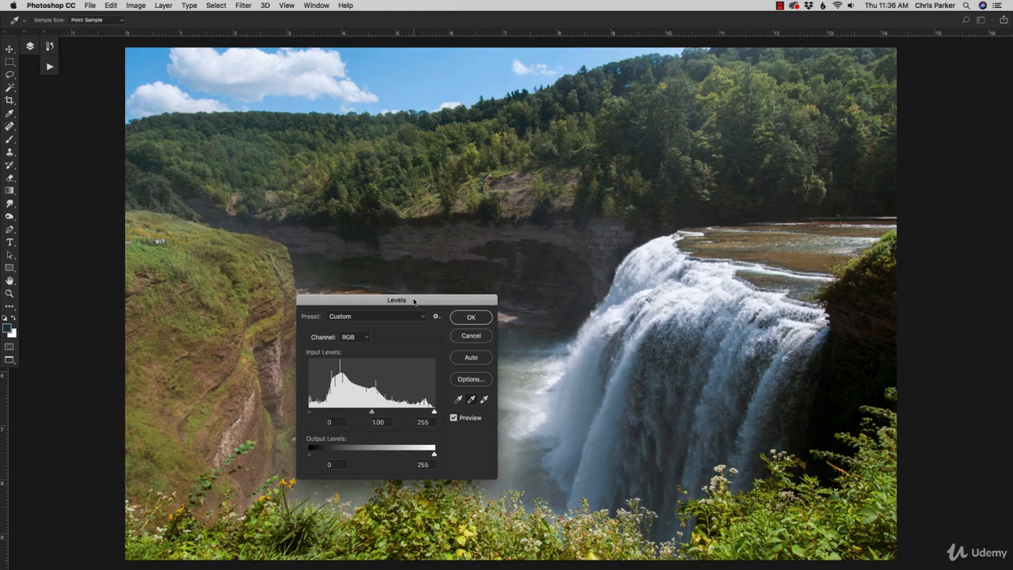
click(329, 421)
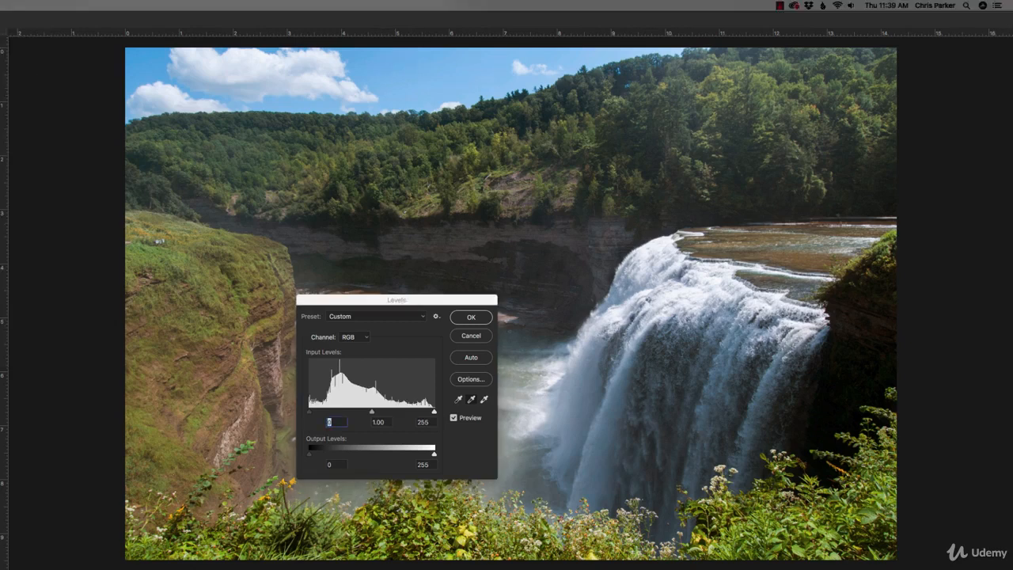
click(478, 341)
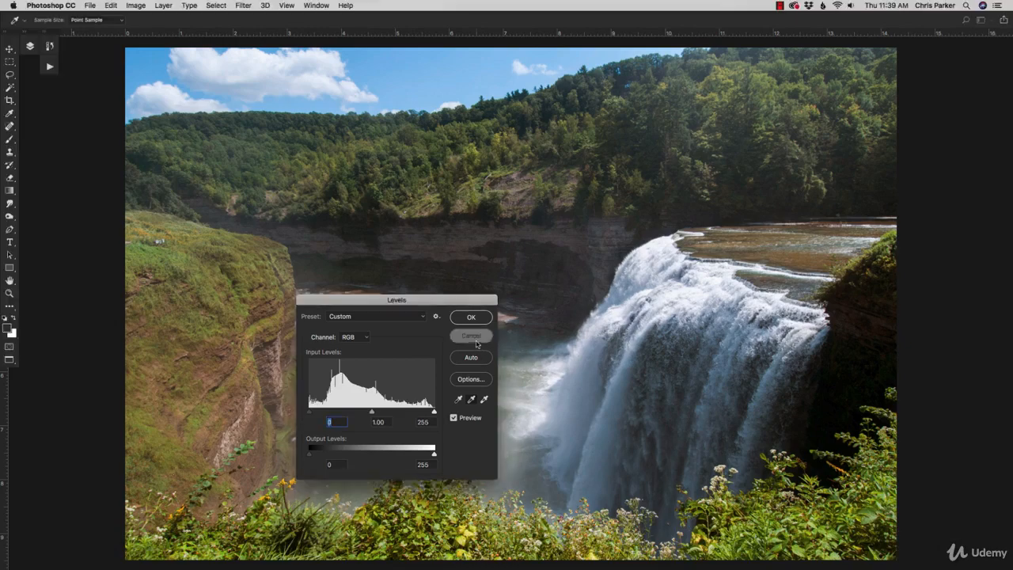
Step: Switch to Bridge and open 001.jpg in Camera Raw
mouse_move(312, 557)
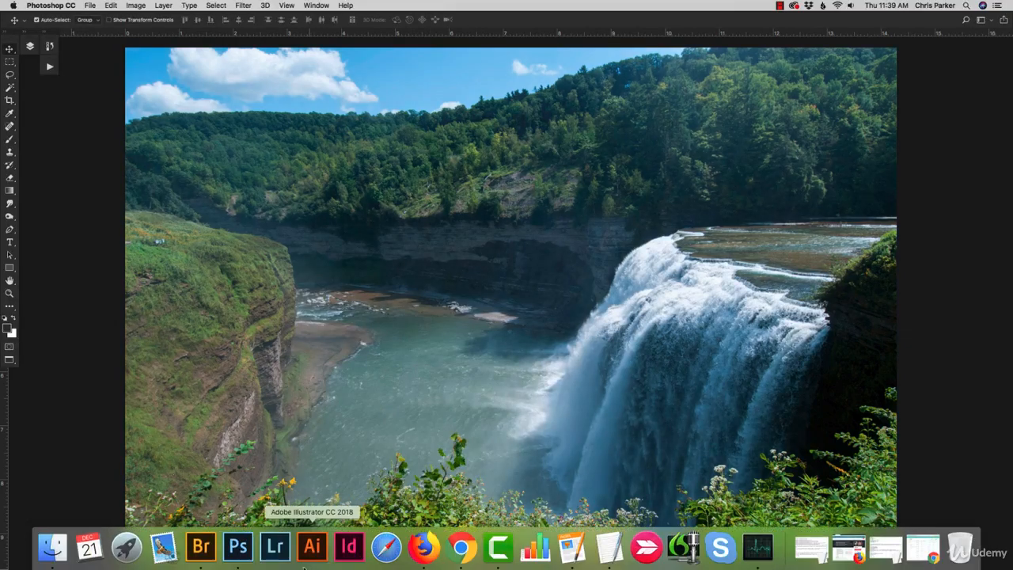
click(202, 548)
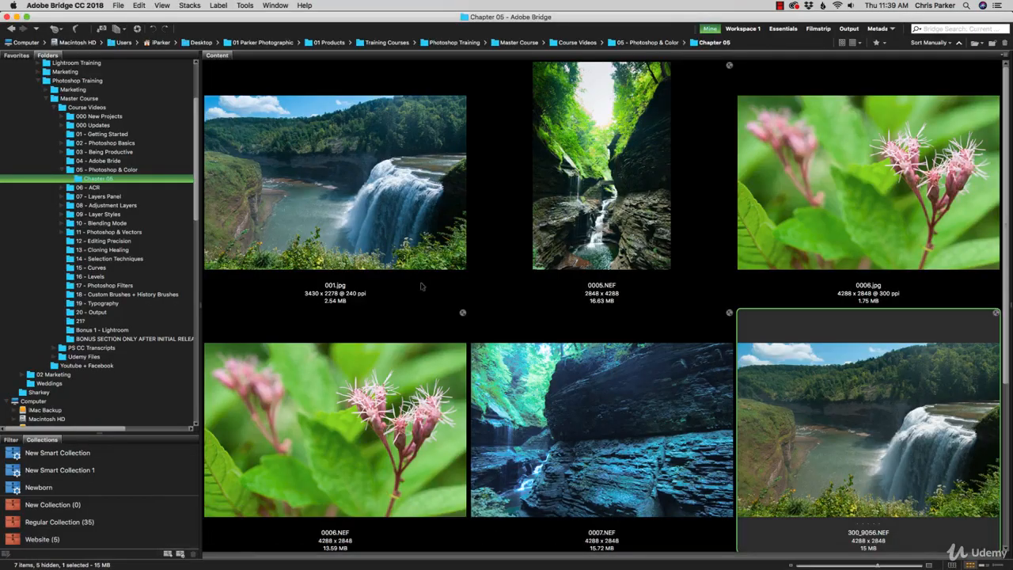
click(391, 221)
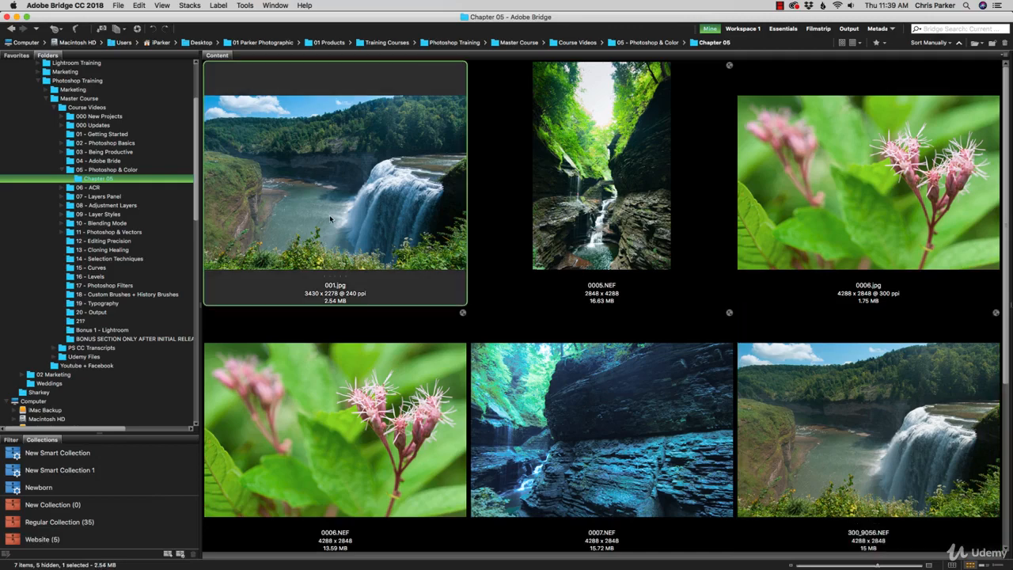
right_click(332, 217)
click(379, 242)
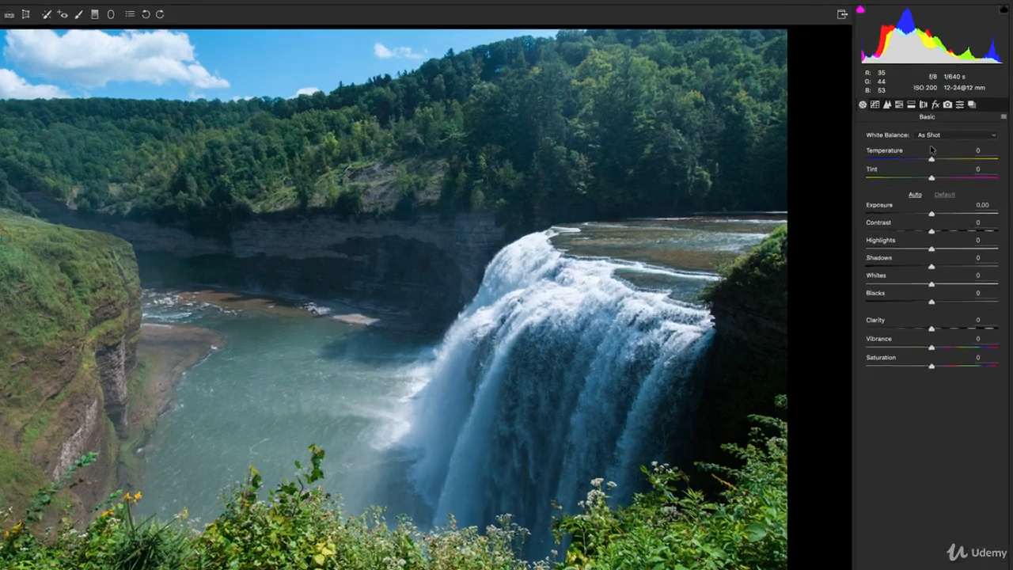
Step: Examine which white balance presets Camera Raw offers for the JPEG, and close it without applying changes
click(937, 122)
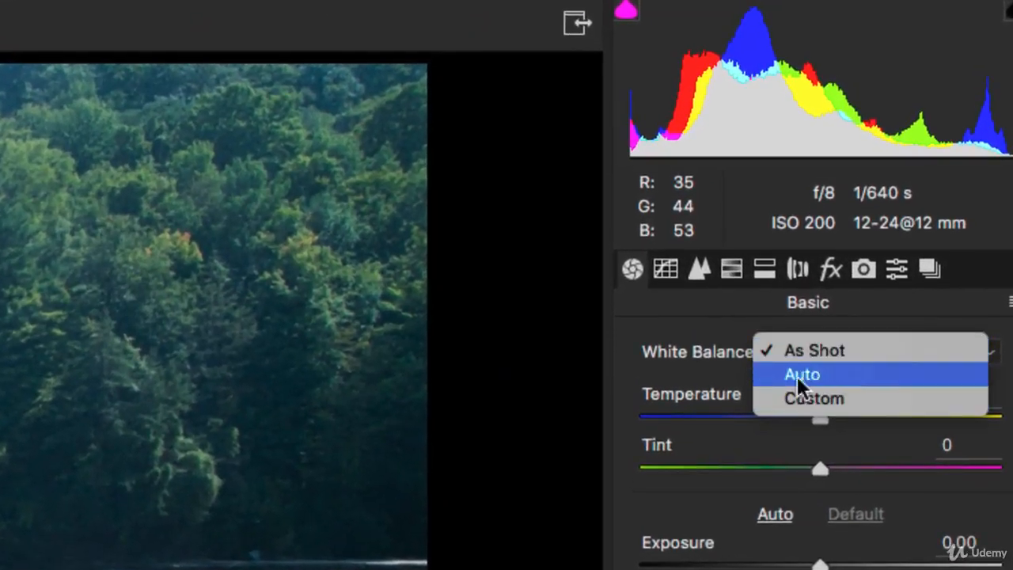
click(846, 389)
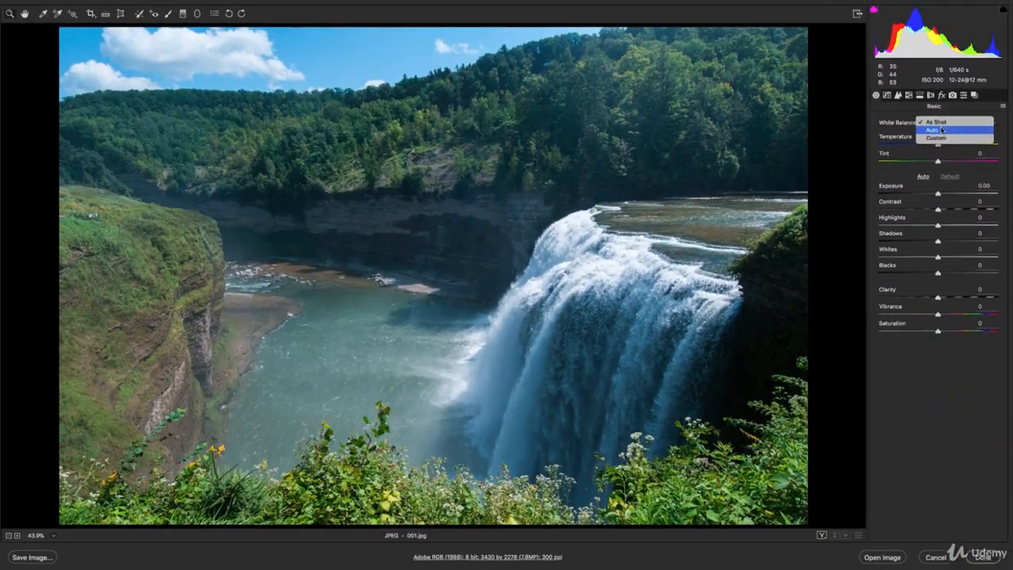
key(Escape)
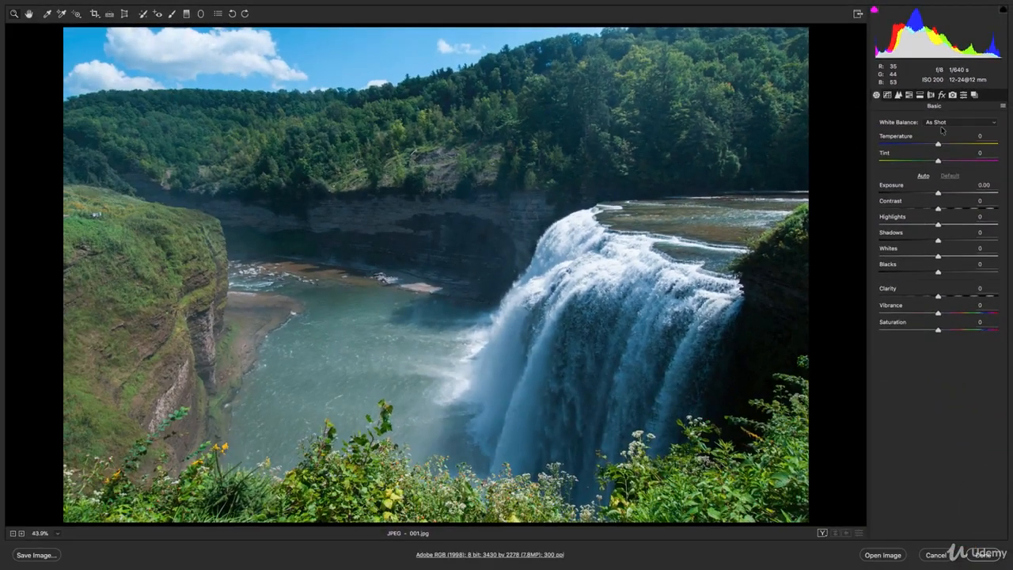
click(935, 555)
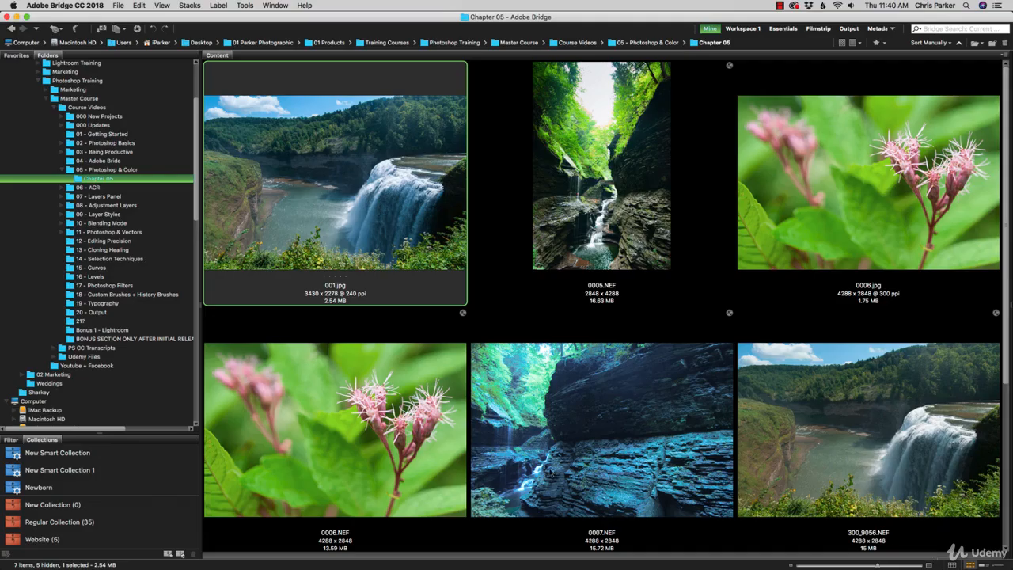
Step: Switch back to Photoshop and start a new Levels adjustment on the waterfall photo
click(237, 546)
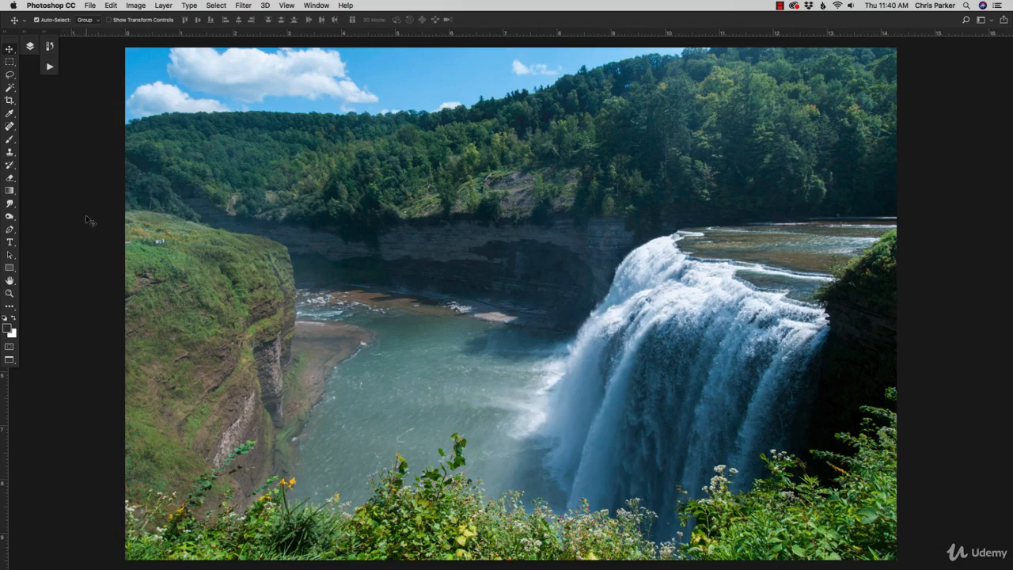
click(163, 6)
mouse_move(138, 5)
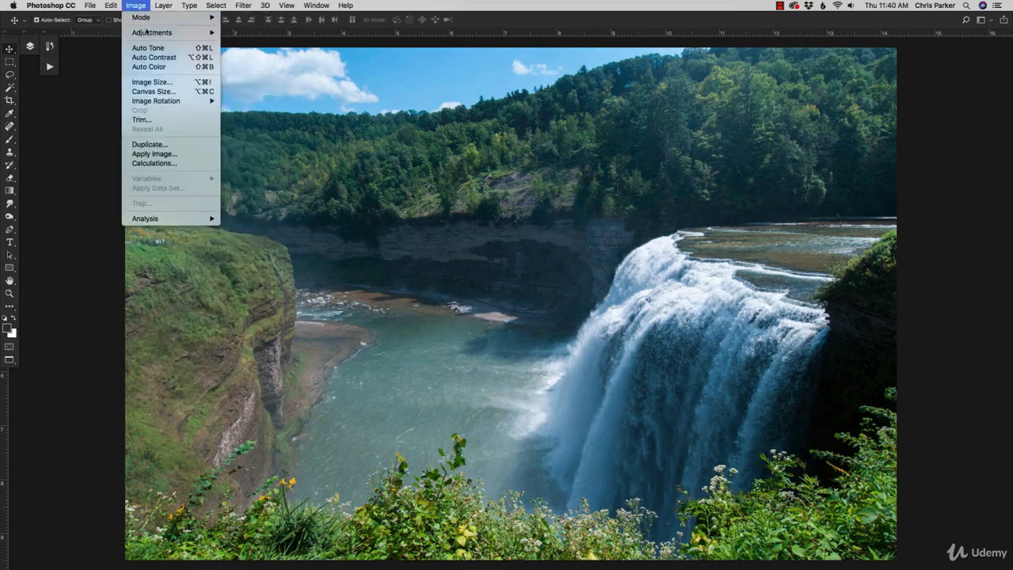
mouse_move(158, 32)
click(238, 43)
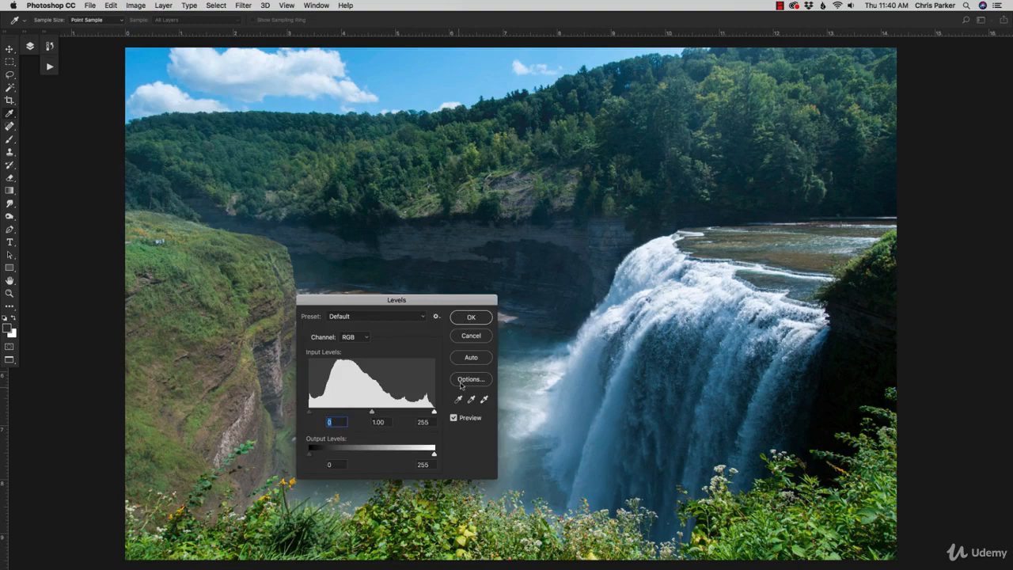
Step: Apply the Levels gray point correction to the waterfall photo to remove its blue cast
click(477, 320)
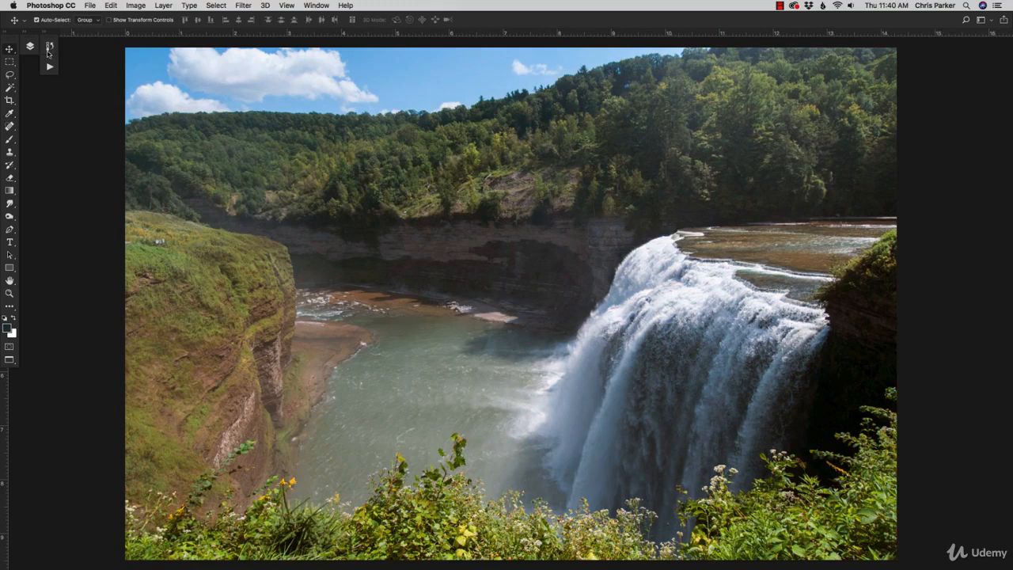
click(91, 6)
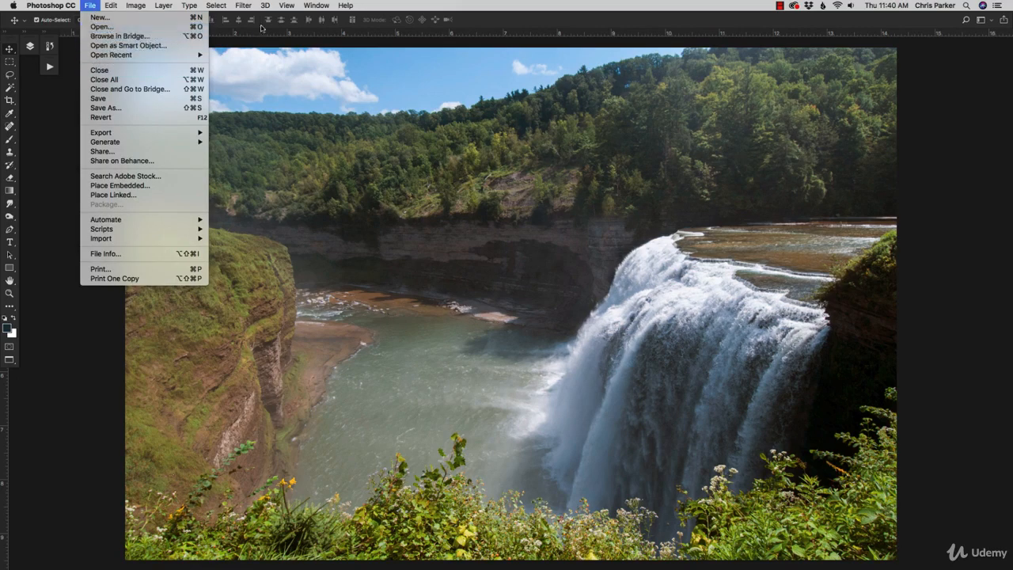
click(517, 16)
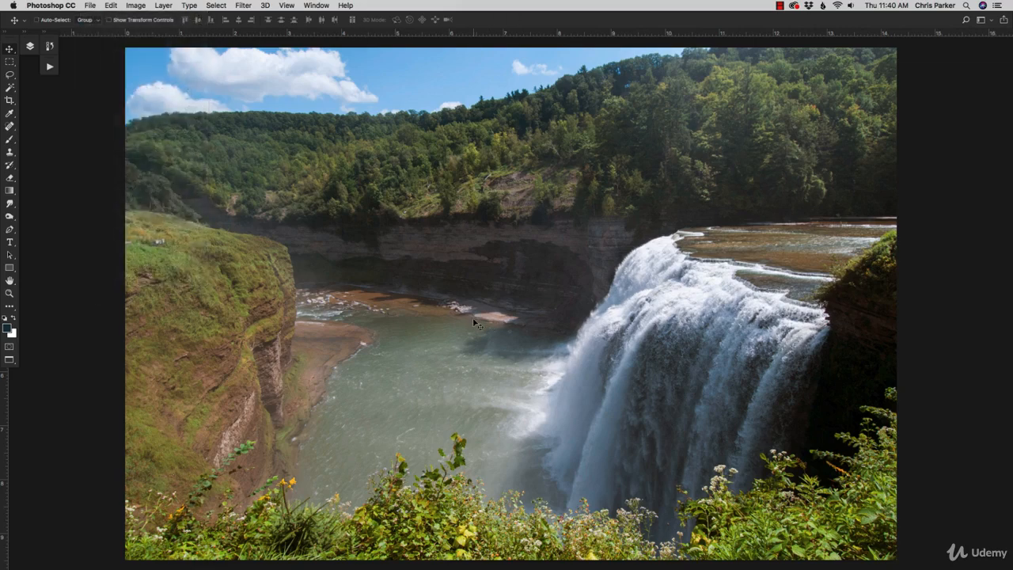
Step: Zoom in on the dark cliff beside the waterfall to examine its neutral tones, and fit the photo back on screen
key(super+l)
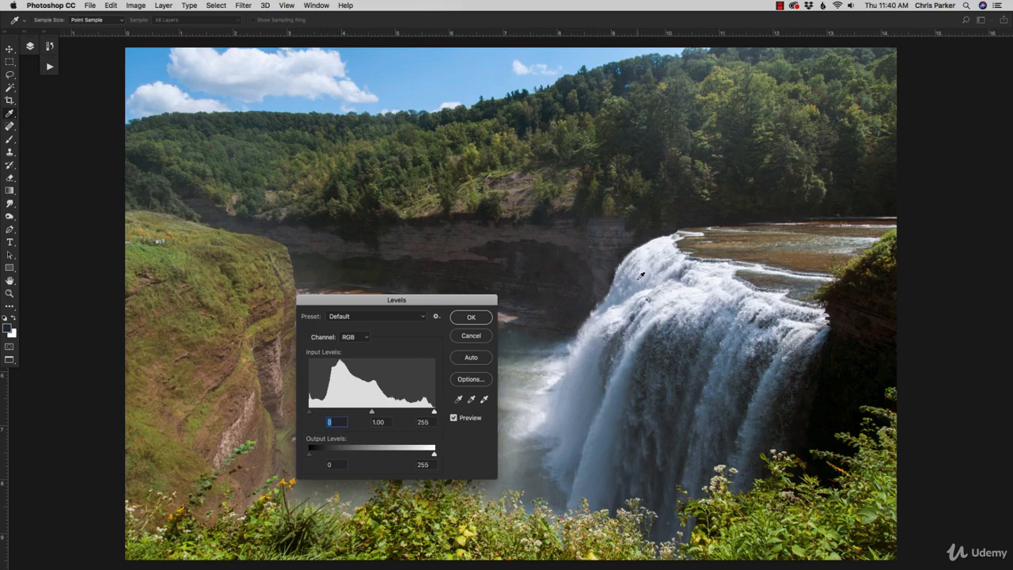
click(458, 337)
key(z)
drag(488, 245, 563, 288)
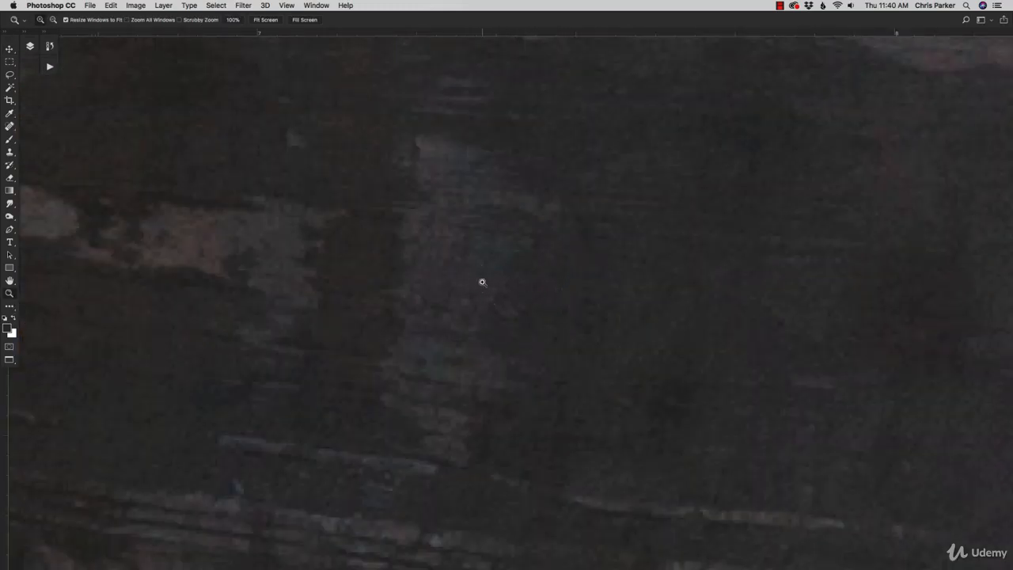
double_click(11, 281)
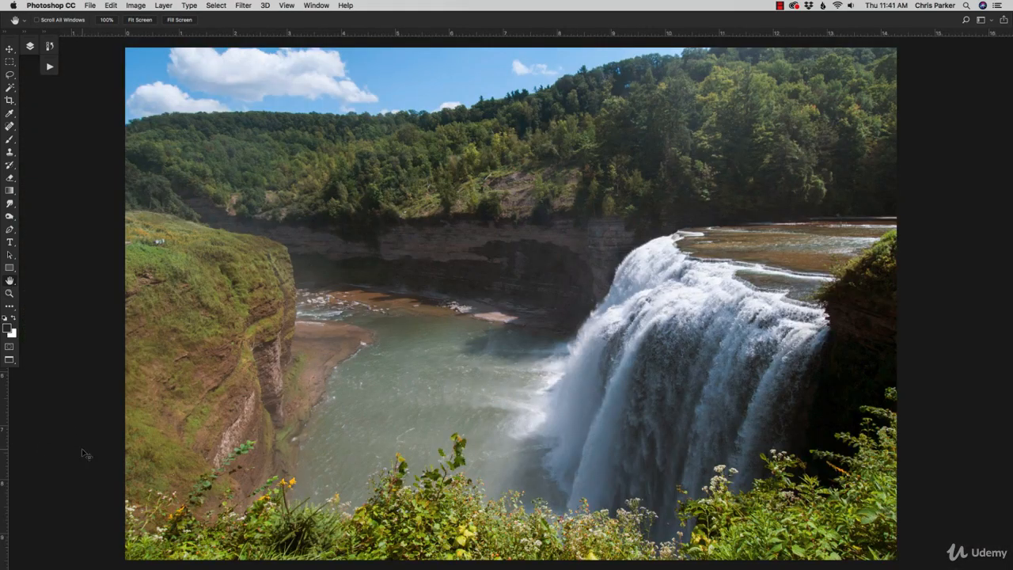
Step: Try different Levels gray points on the waterfall and the dark cliff, and cancel the adjustment
key(v)
key(super+l)
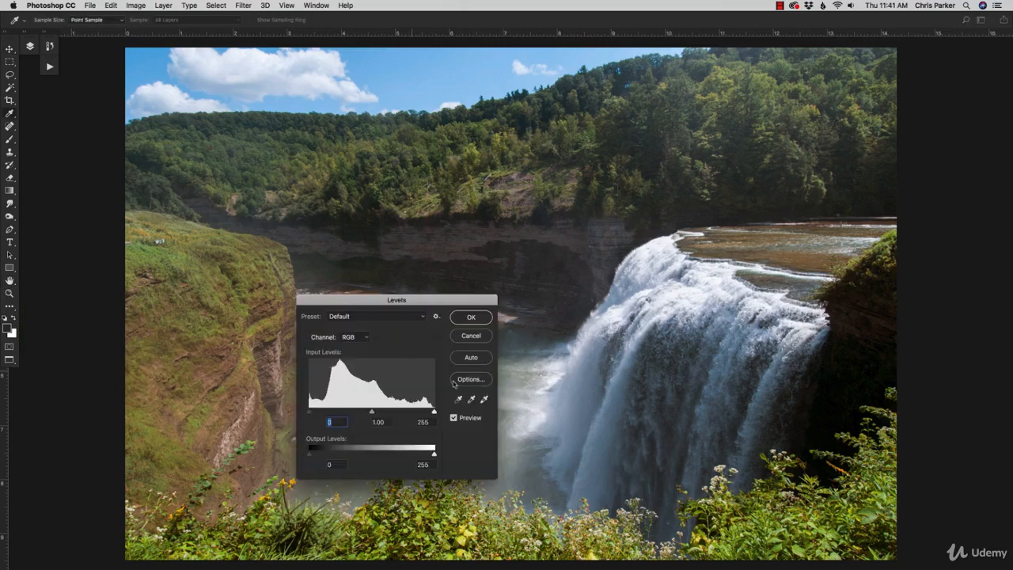
click(534, 392)
click(575, 389)
click(528, 400)
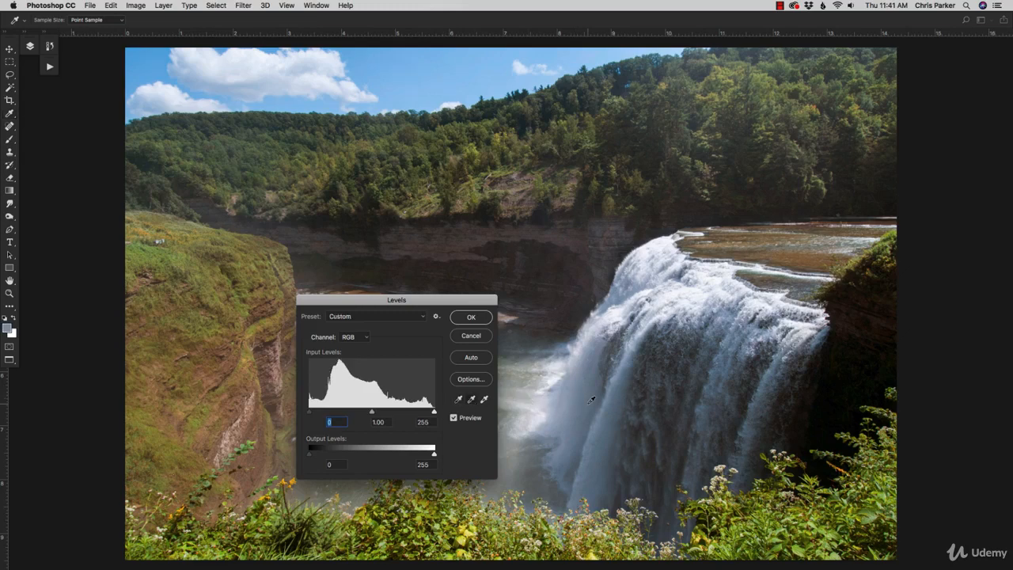
click(588, 403)
click(549, 261)
click(470, 337)
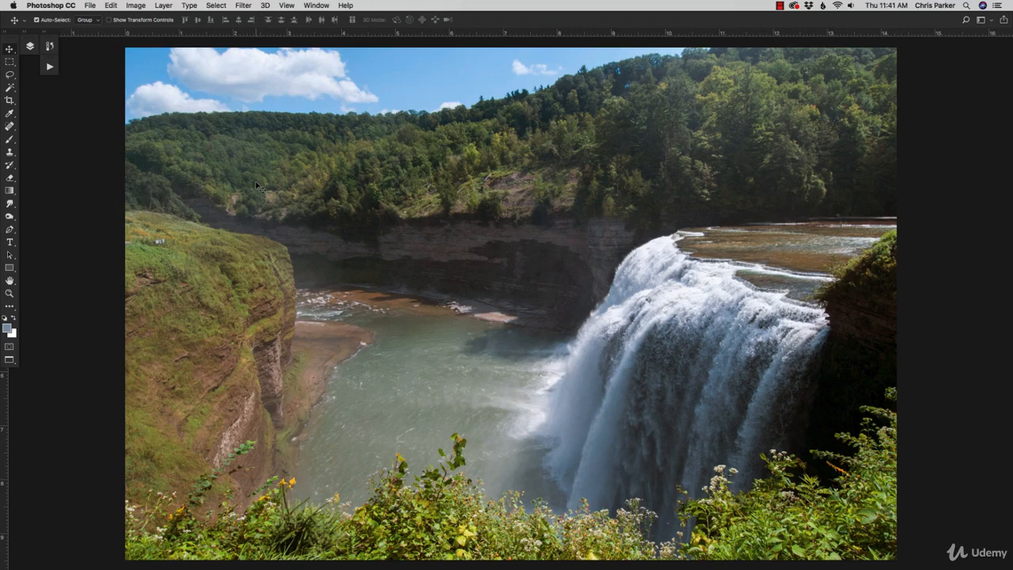
Step: Add a Levels adjustment layer with default options and set its gray point on the near edge of the waterfall
click(164, 7)
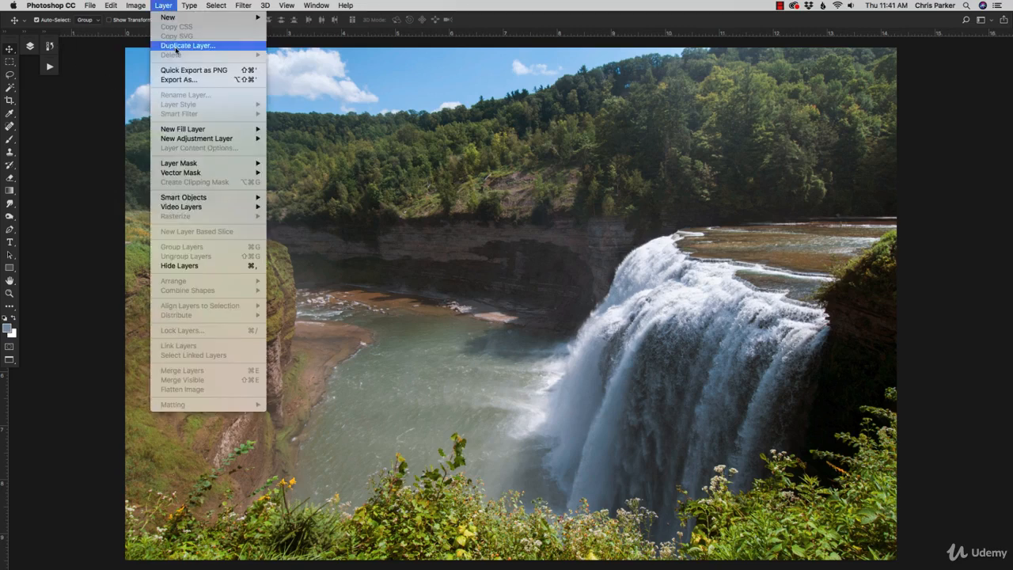
mouse_move(180, 139)
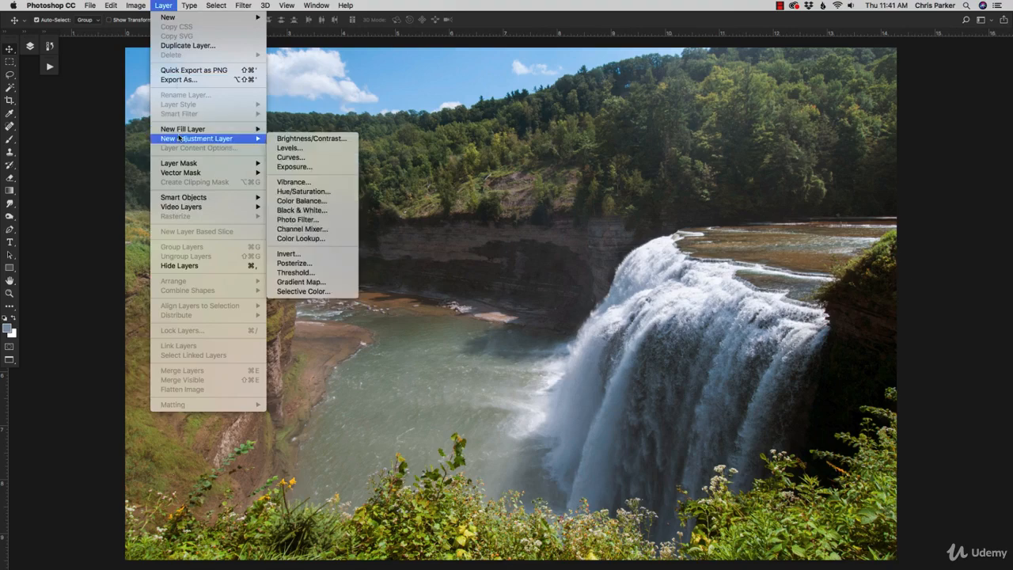
click(294, 150)
click(441, 245)
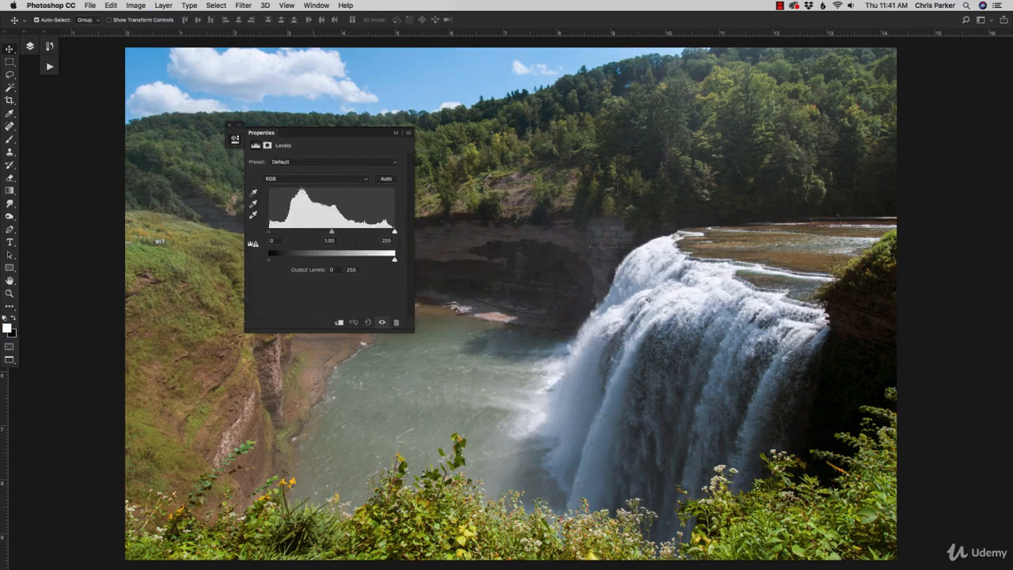
click(254, 204)
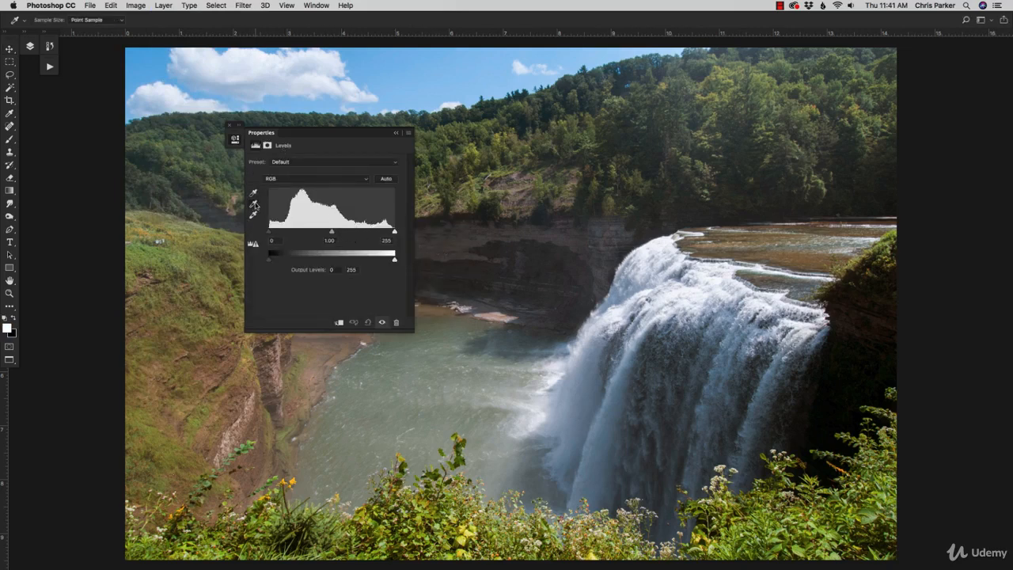
click(588, 329)
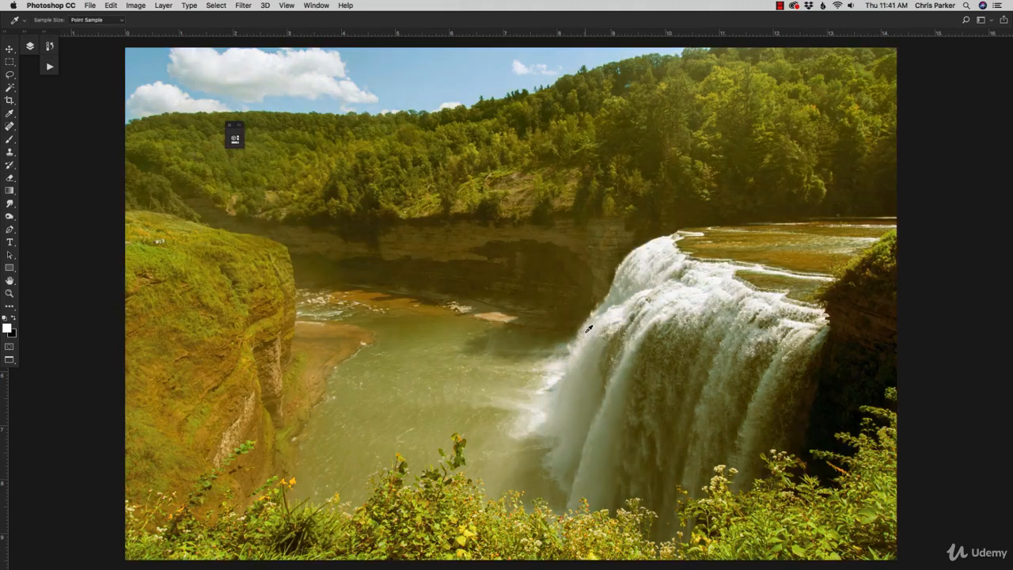
Step: Compare the photo with the Levels 1 adjustment layer hidden and shown
click(29, 46)
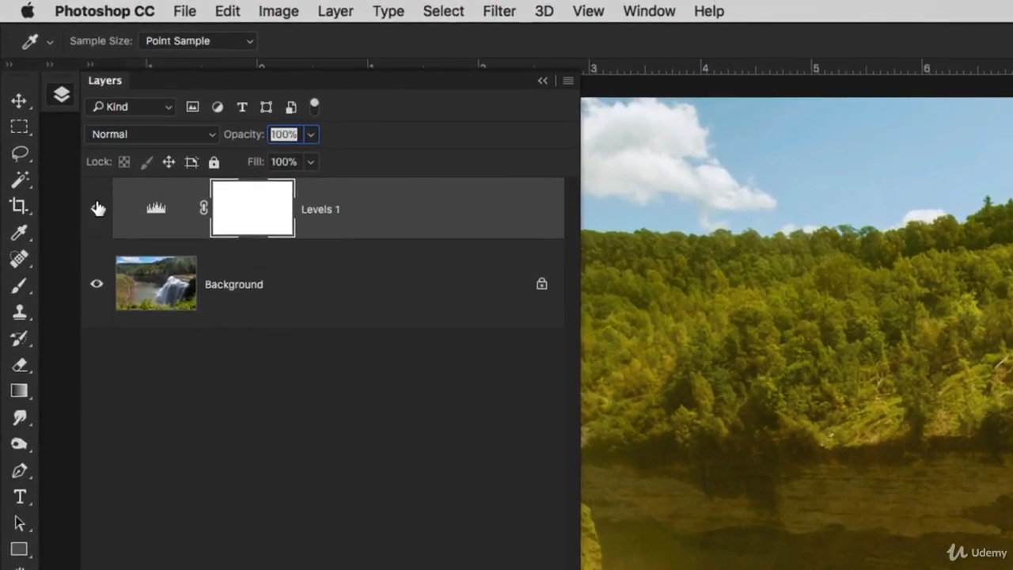
click(46, 101)
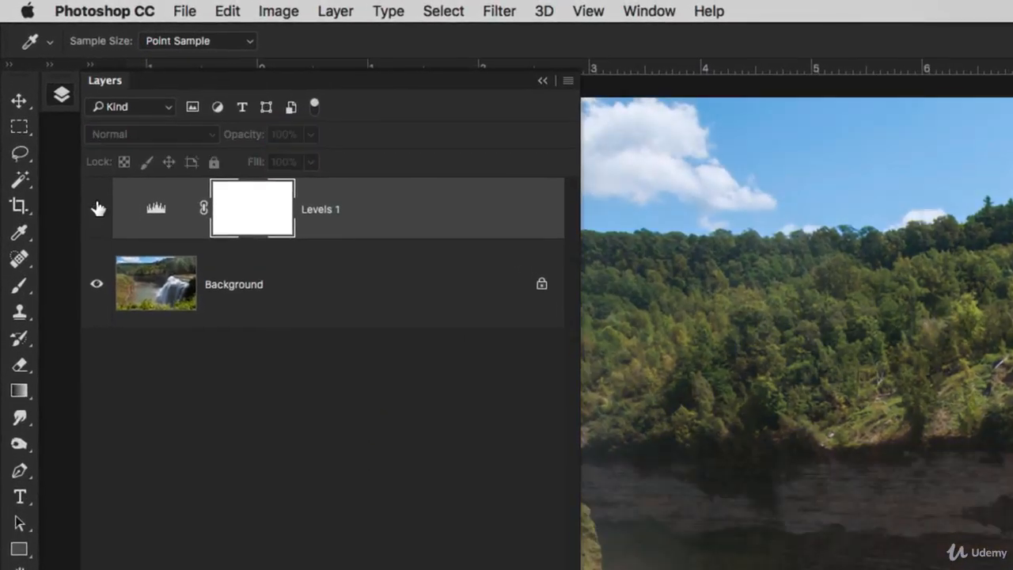
click(97, 208)
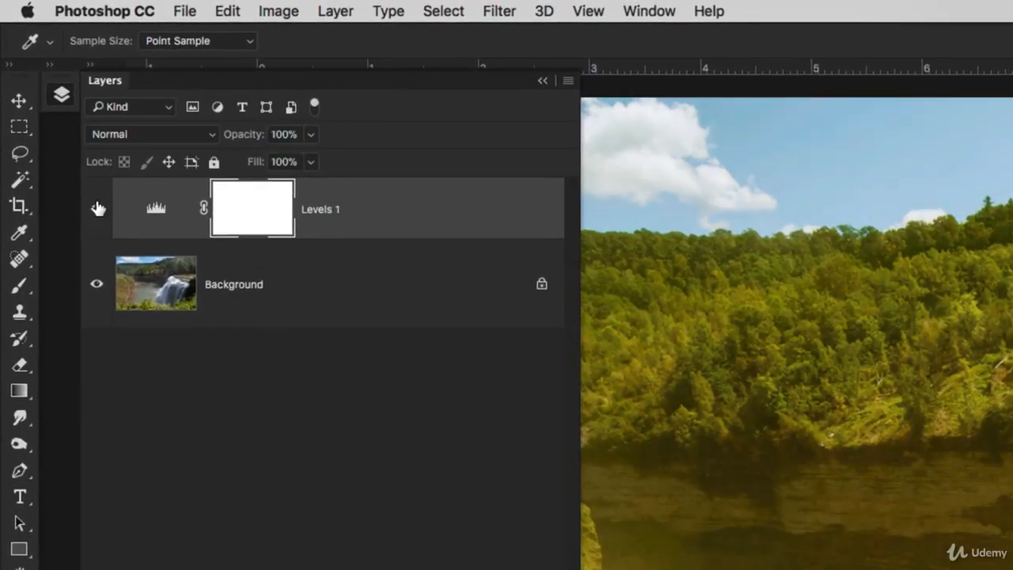
Step: Reopen the Levels 1 layer's settings and resample its gray point on the dark cliff behind the waterfall
click(156, 210)
key(v)
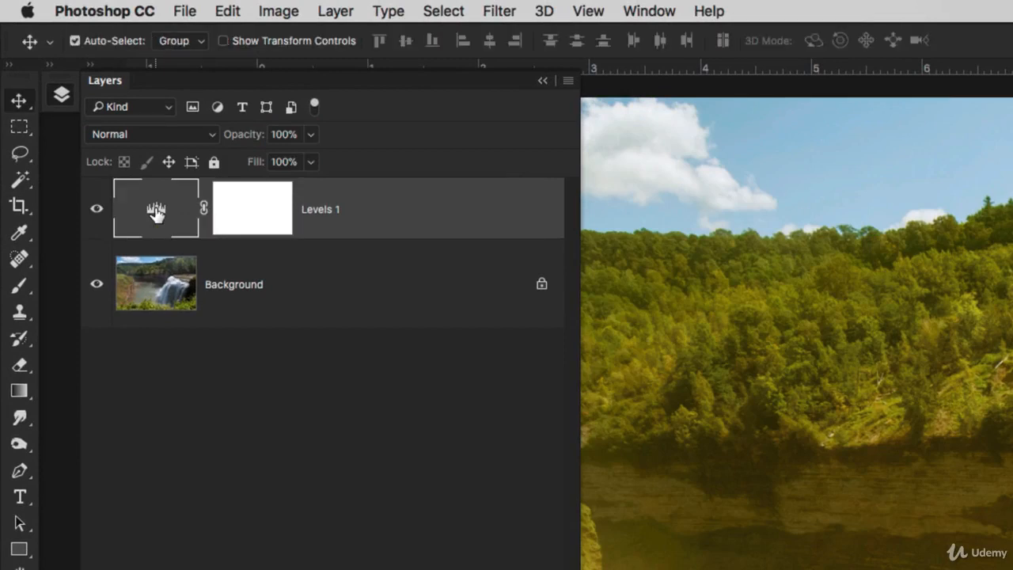
double_click(156, 211)
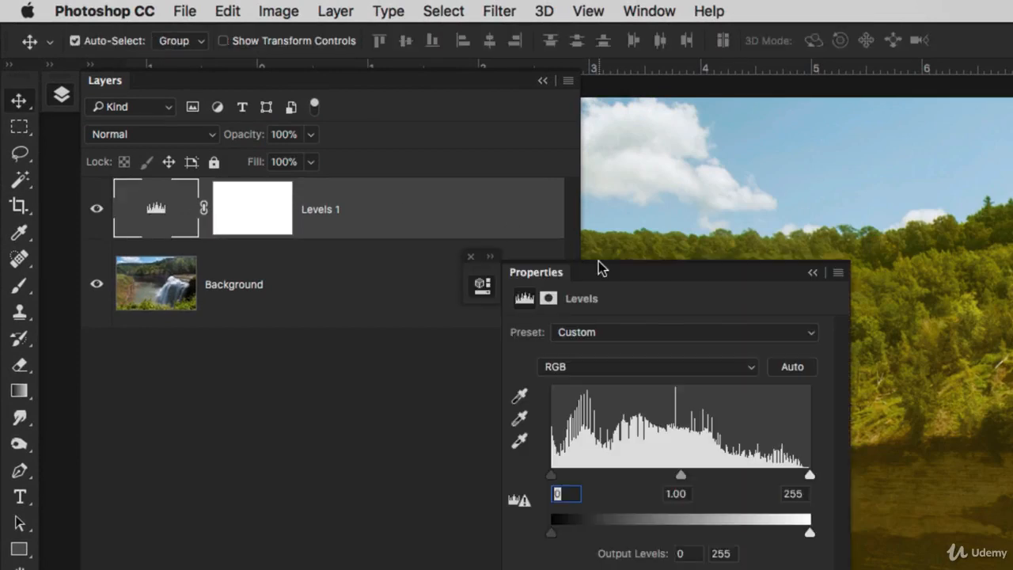
drag(520, 269, 535, 305)
drag(470, 312, 467, 314)
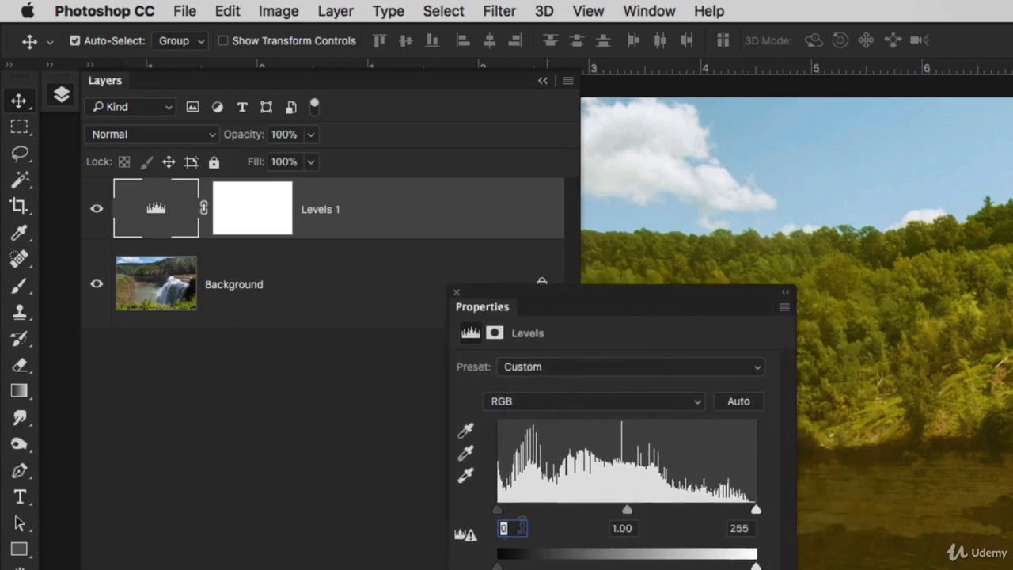
click(469, 454)
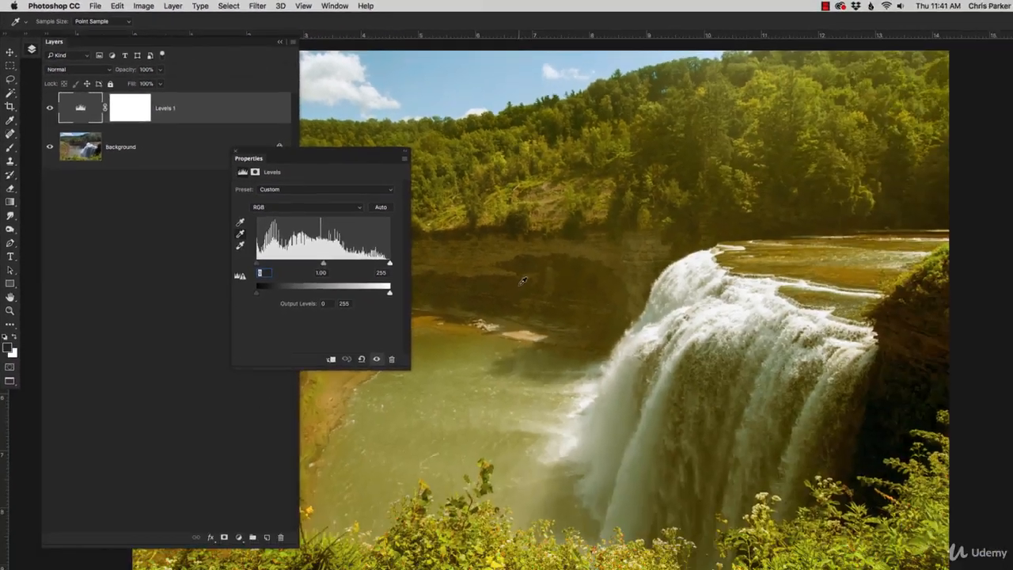
click(897, 469)
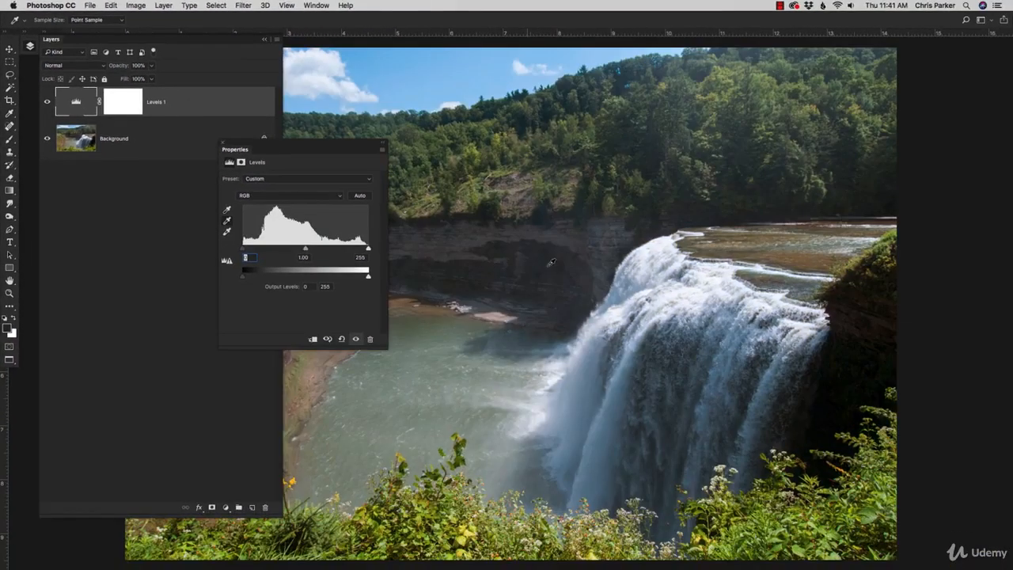
Step: Close and reopen the Levels 1 settings, and set the RGB midtone input level to 0.97
click(224, 147)
key(v)
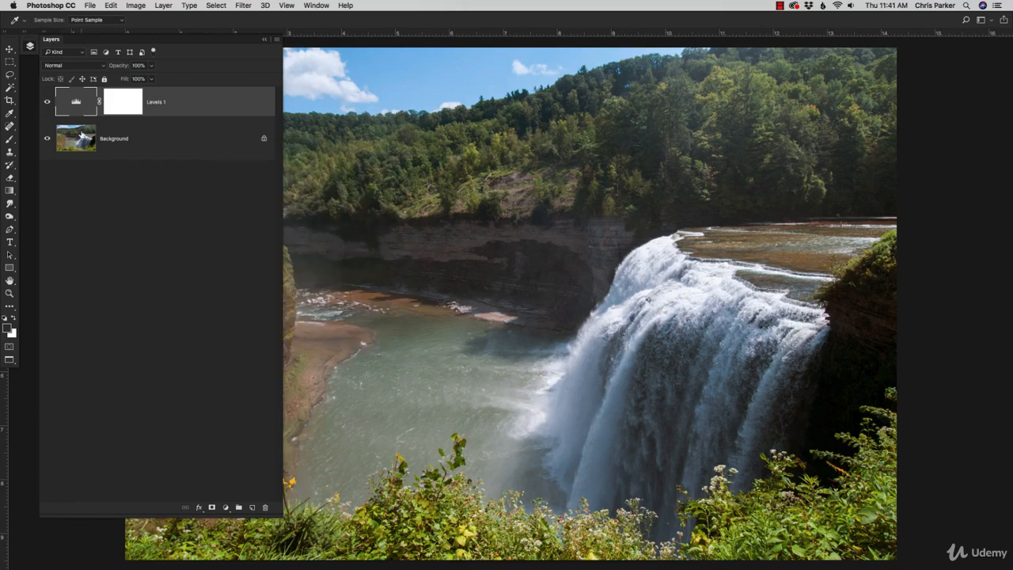
double_click(77, 102)
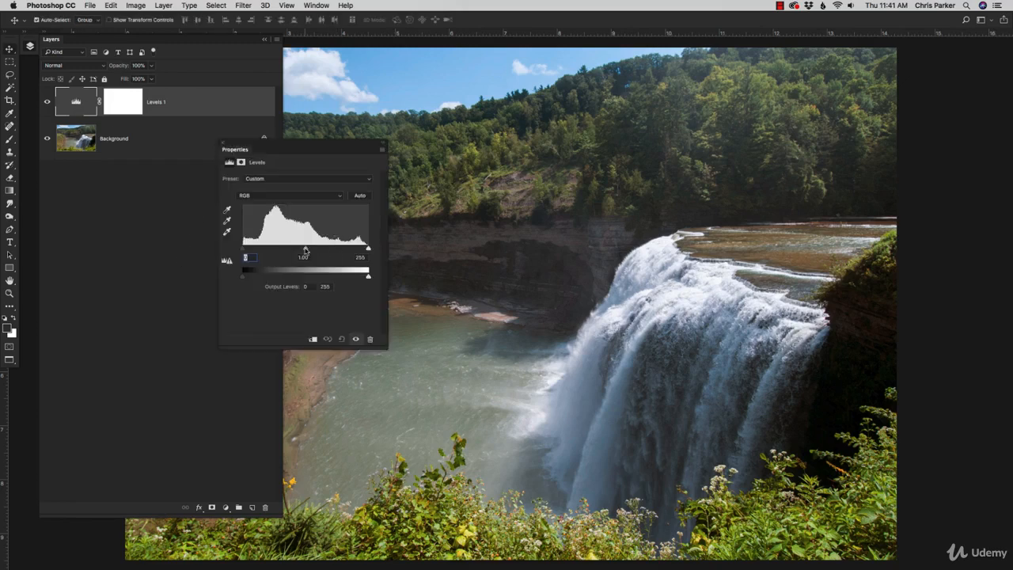
drag(304, 250, 307, 251)
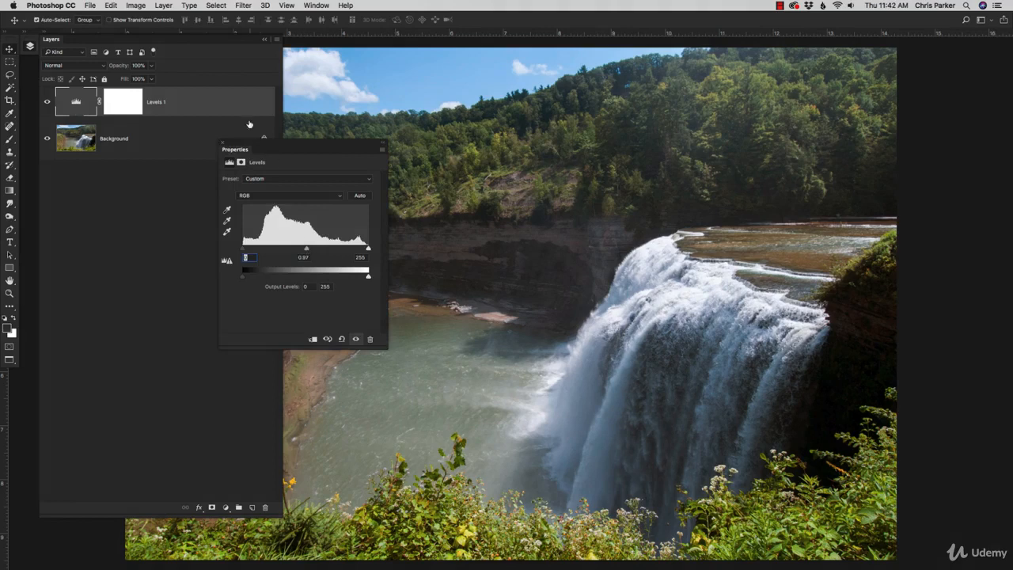